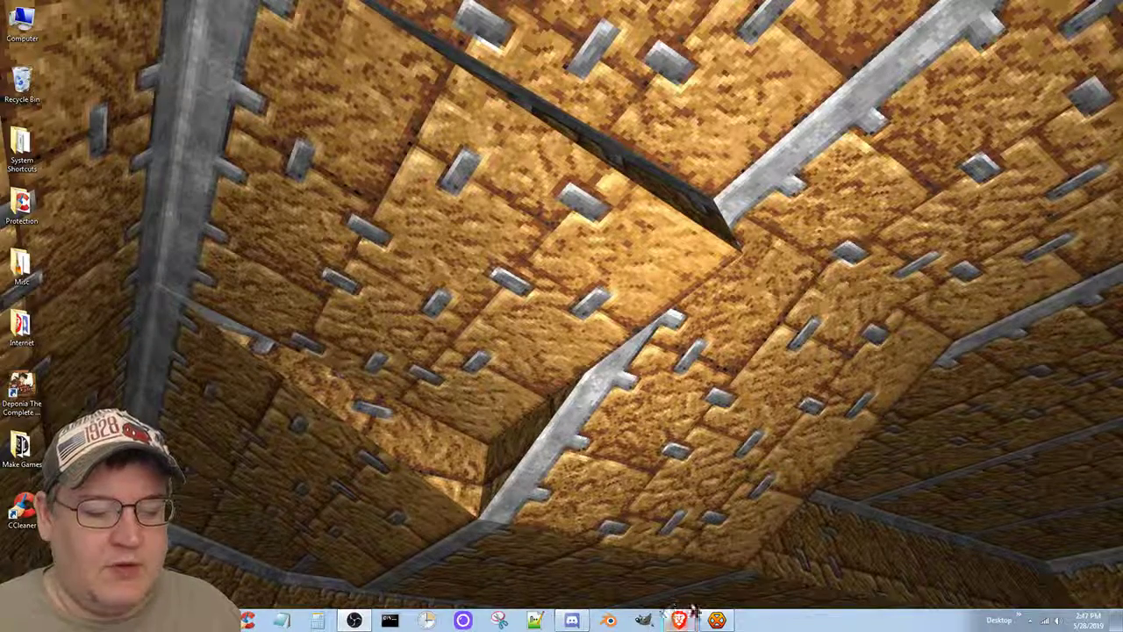
# Move the four Update videos in Videos > Vlog into the Archived folder.
pyautogui.moveTo(678, 618)
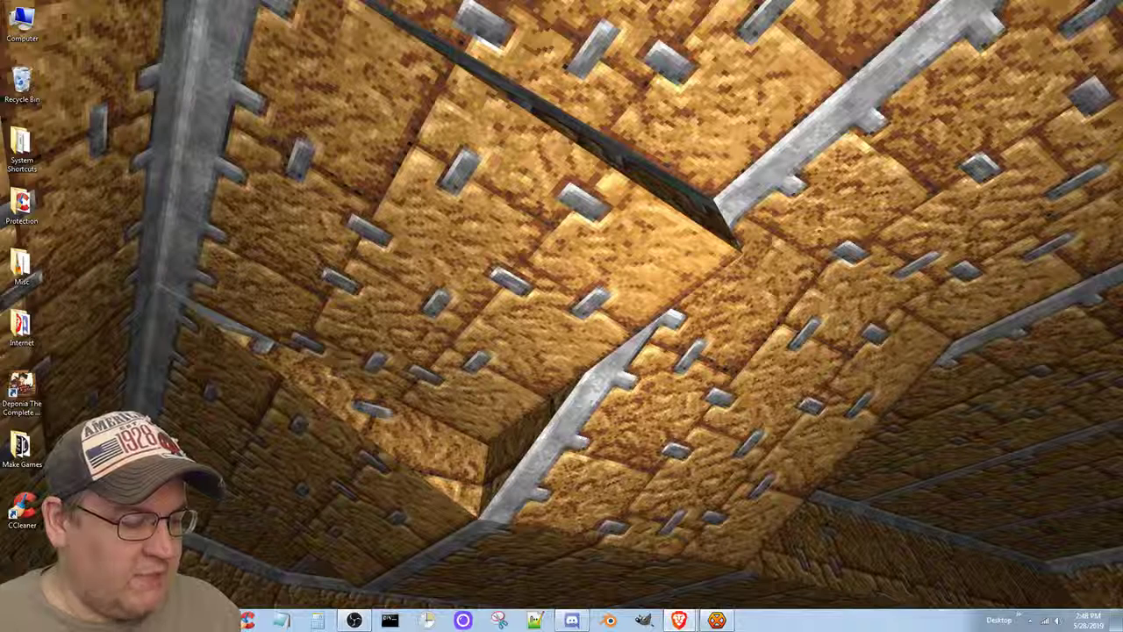
pyautogui.press('super+e')
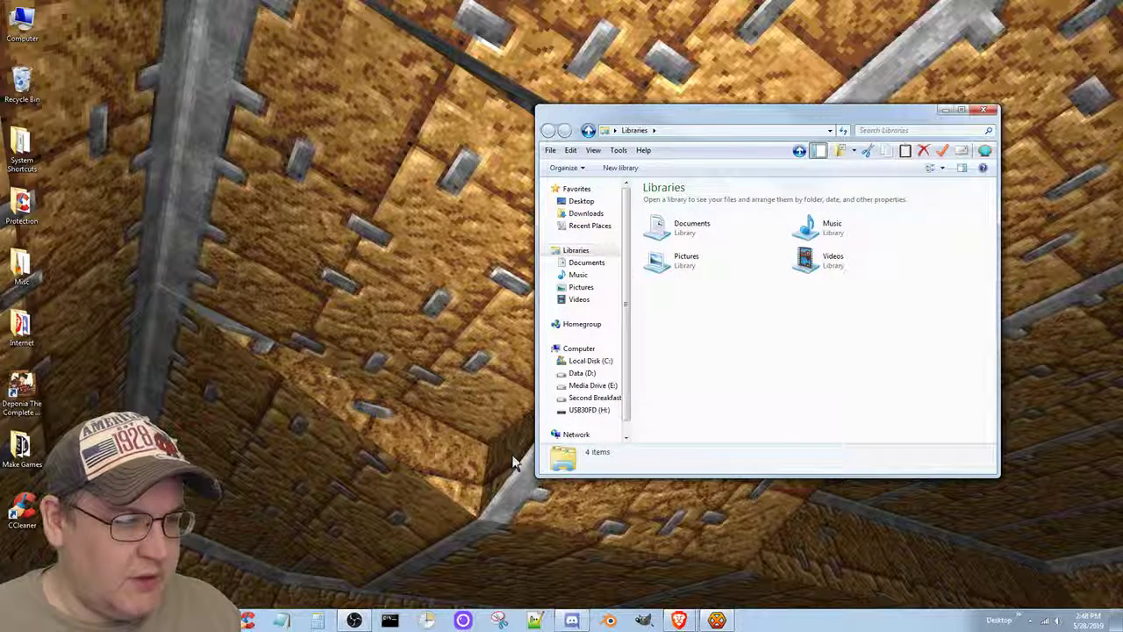
pyautogui.click(580, 300)
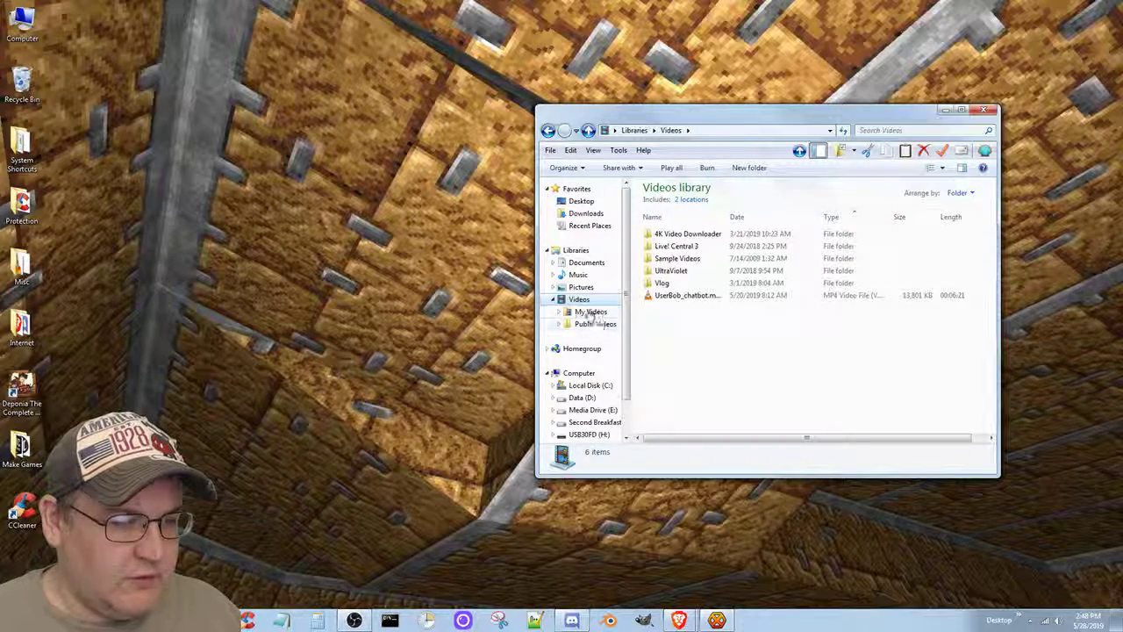
pyautogui.doubleClick(672, 283)
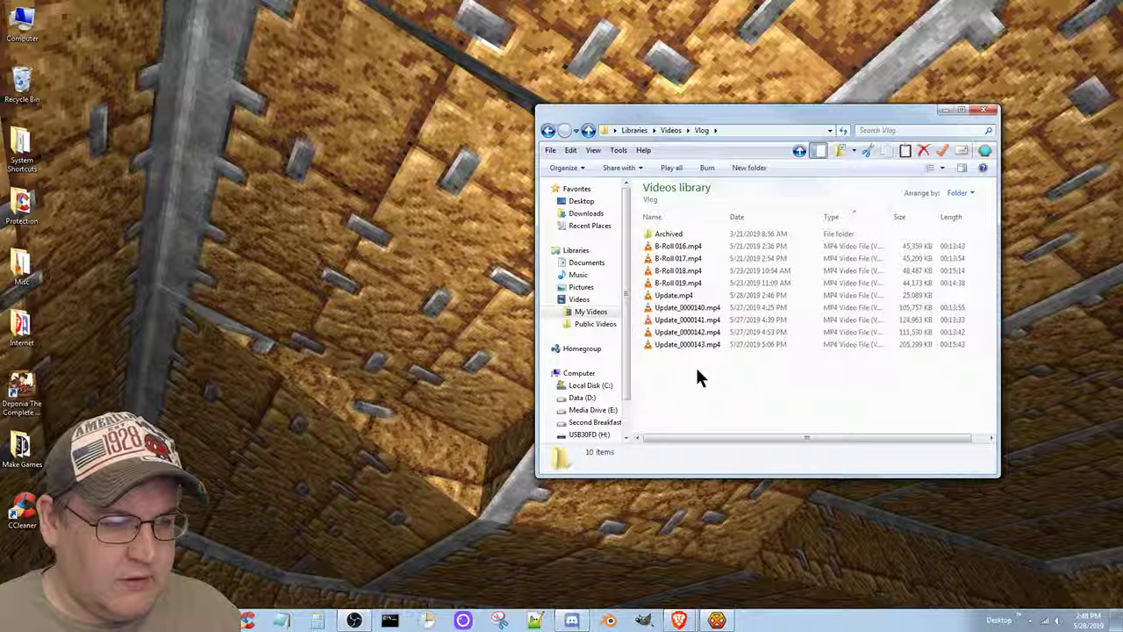
pyautogui.moveTo(697, 370); pyautogui.dragTo(673, 233)
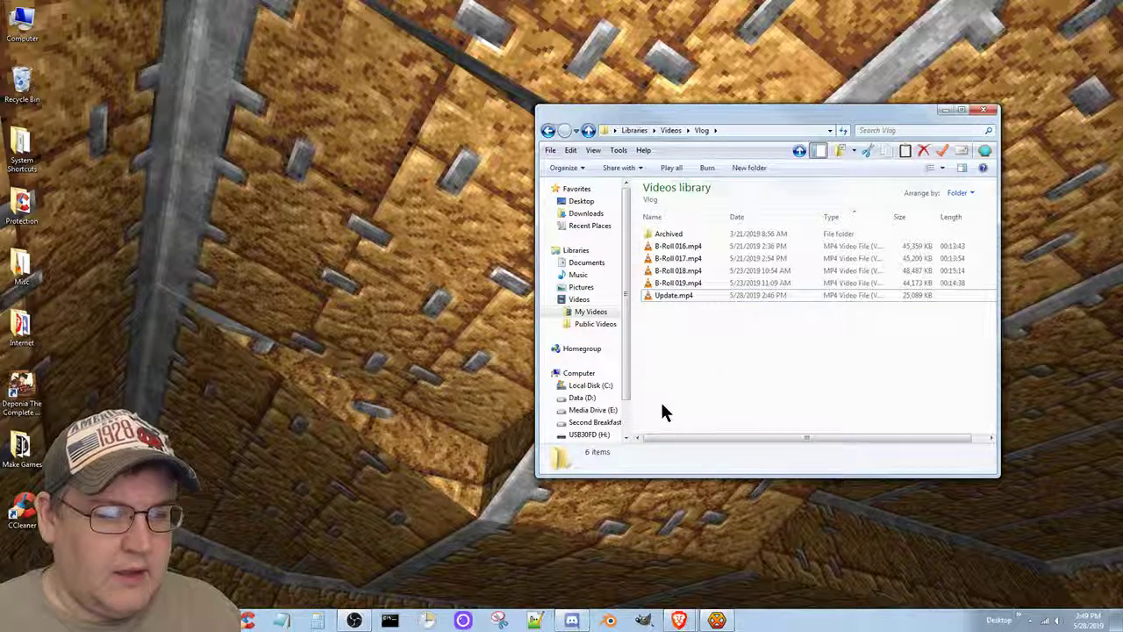
# In a second window, move the four Update thumbnails in Pictures > Vlog_thumbs into archived.
pyautogui.rightClick(580, 289)
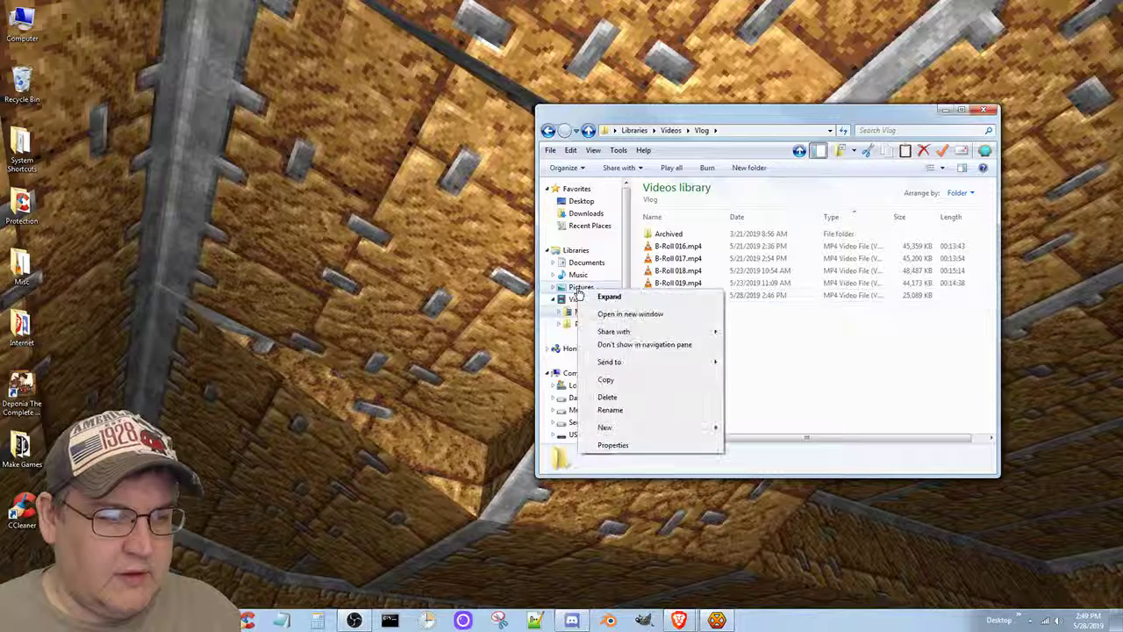
pyautogui.click(629, 313)
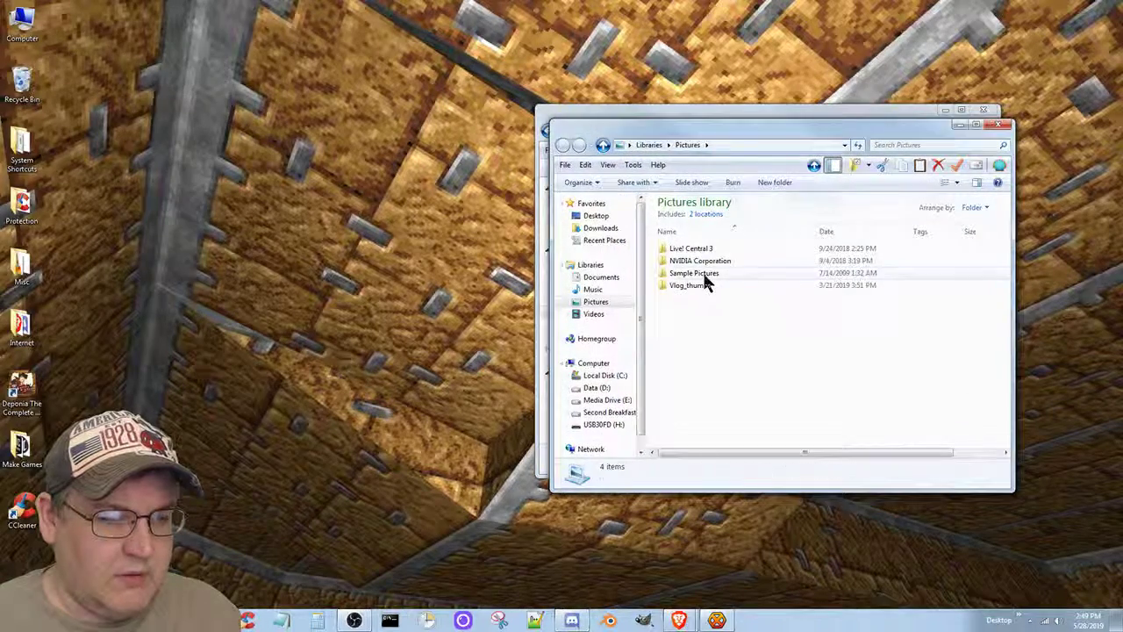
pyautogui.doubleClick(706, 277)
pyautogui.press('BackSpace')
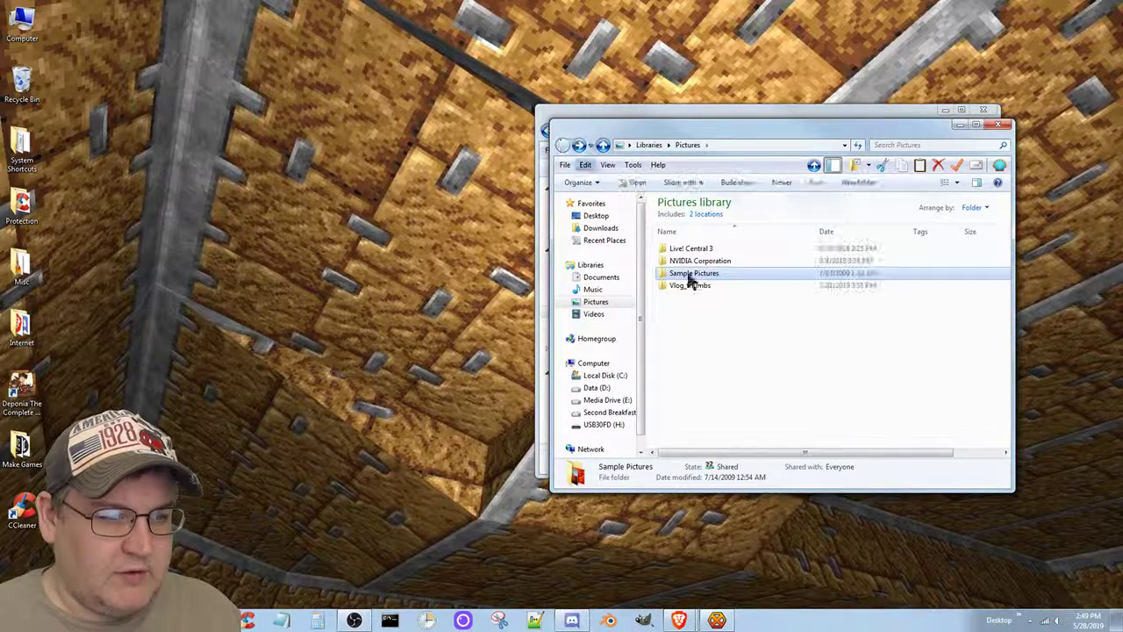
pyautogui.doubleClick(697, 286)
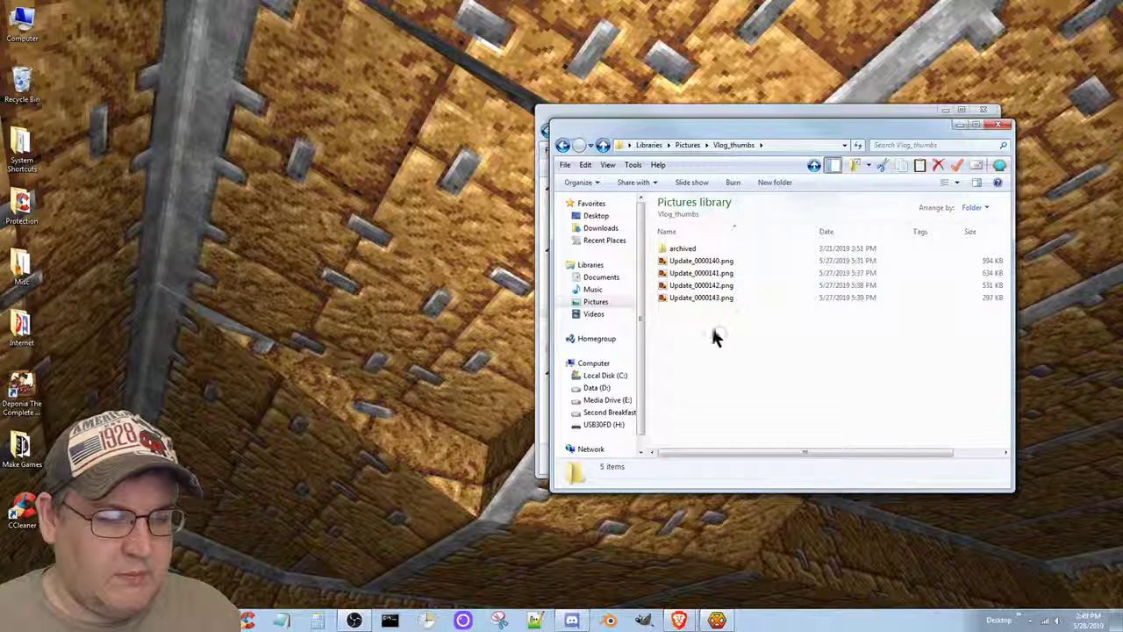
pyautogui.moveTo(715, 338); pyautogui.dragTo(682, 251)
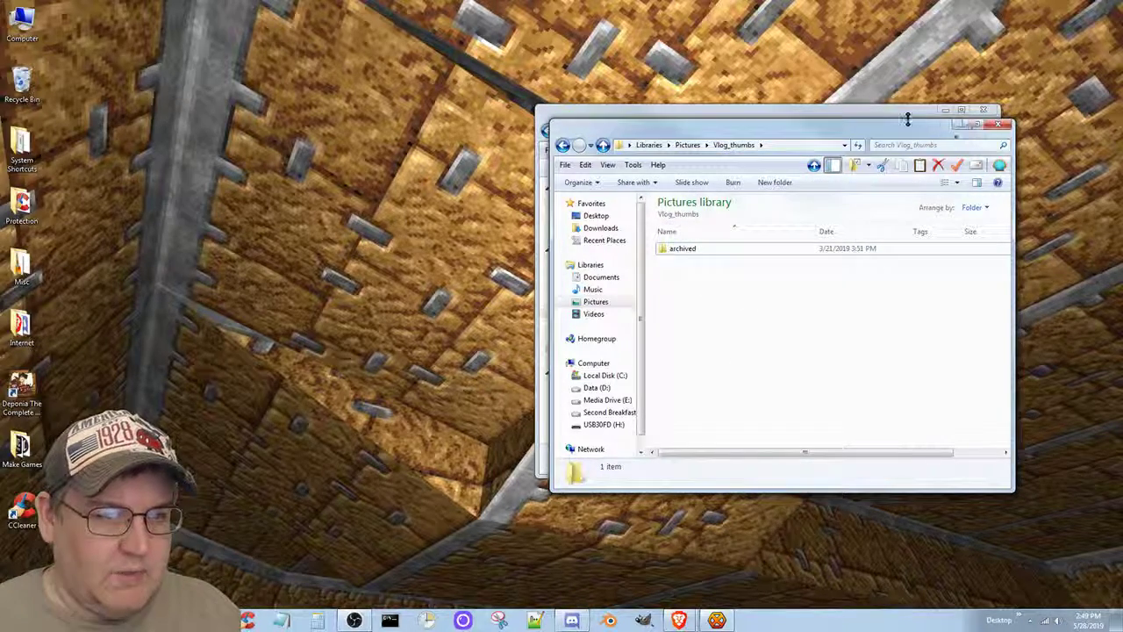
# Minimize both the Pictures and Videos Explorer windows.
pyautogui.moveTo(908, 119); pyautogui.dragTo(491, 100)
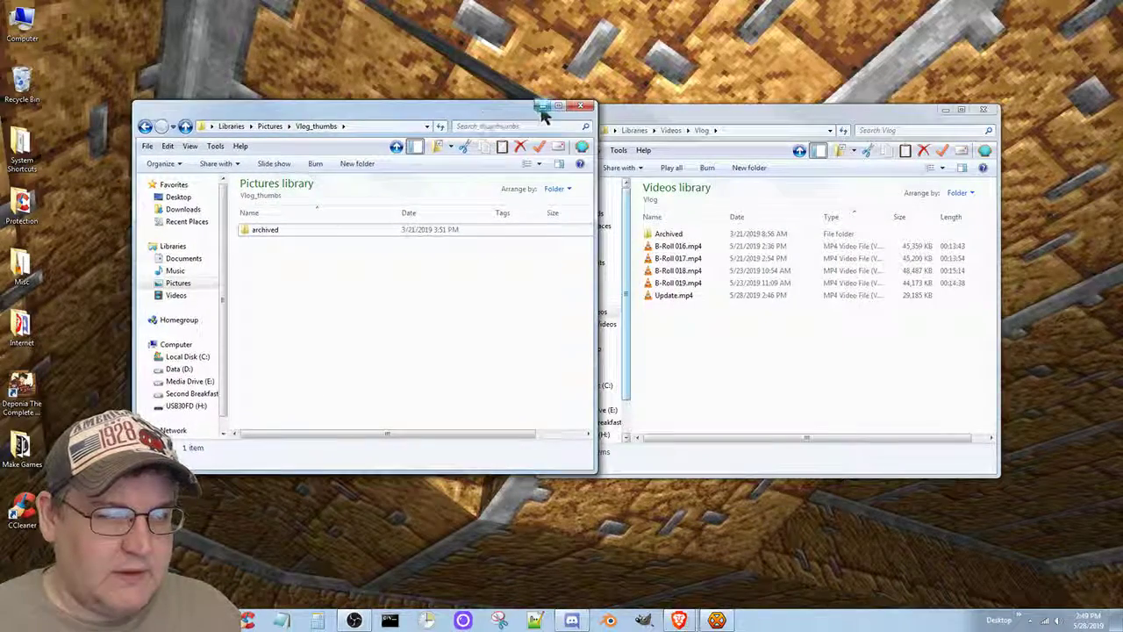
pyautogui.click(543, 106)
pyautogui.click(945, 109)
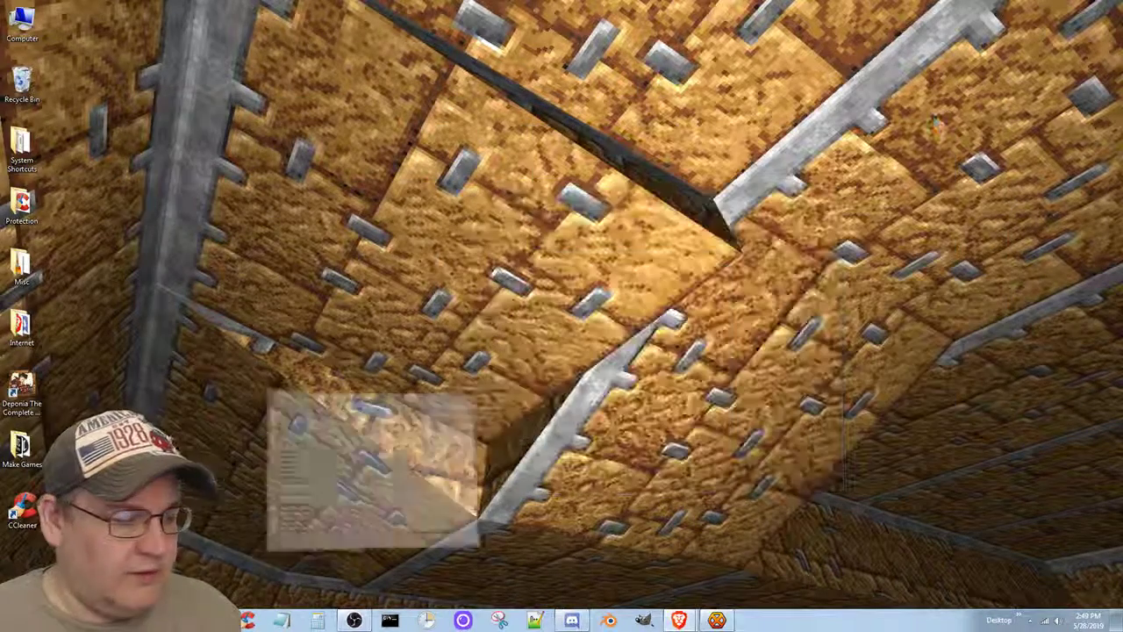
pyautogui.moveTo(141, 621)
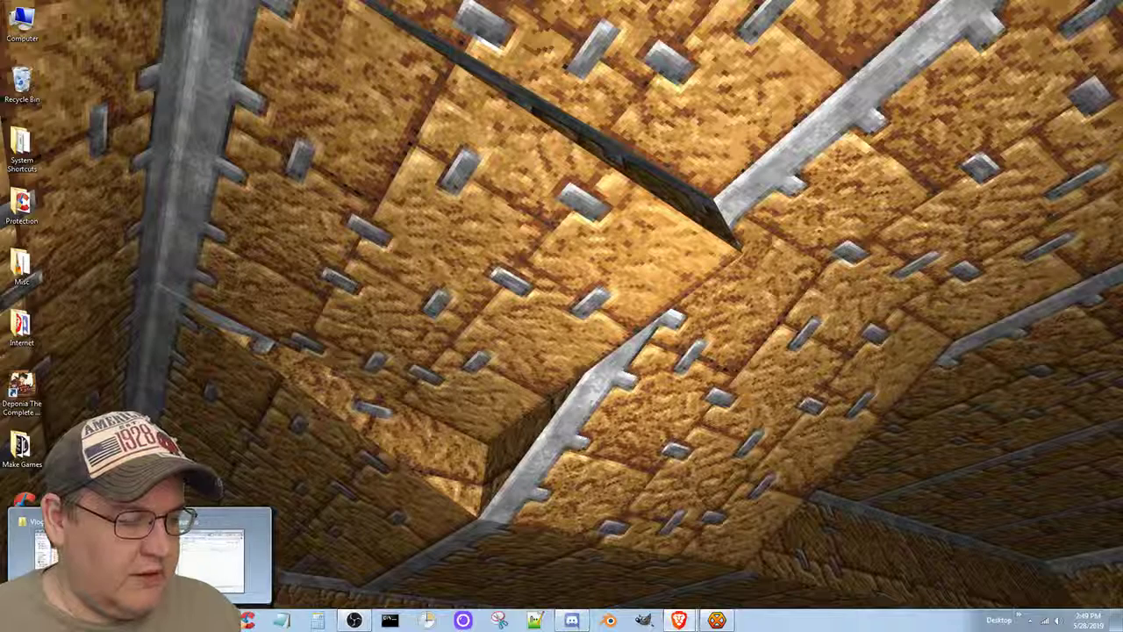
# In a new Explorer window, view and close the Data (D:) drive's properties.
pyautogui.click(88, 563)
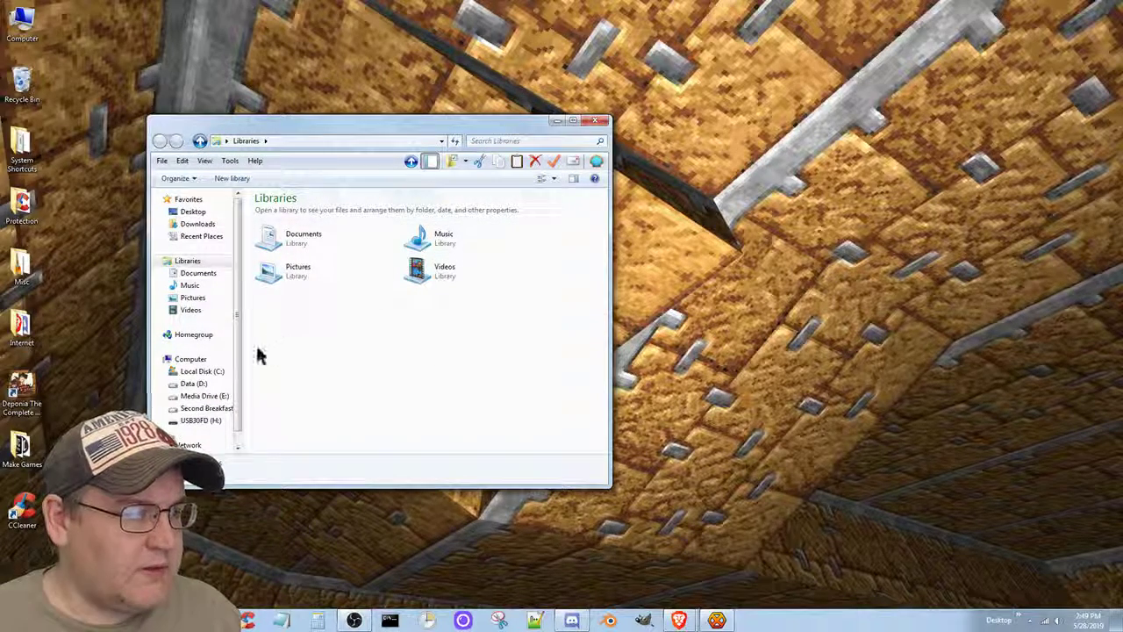
pyautogui.click(195, 385)
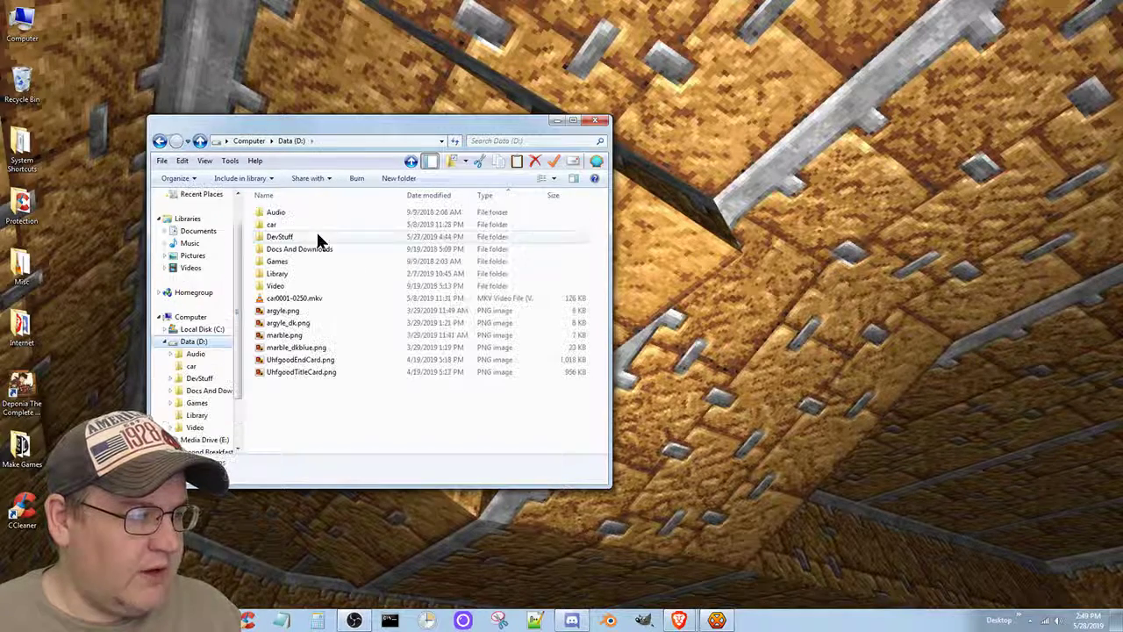
pyautogui.rightClick(200, 343)
pyautogui.click(255, 584)
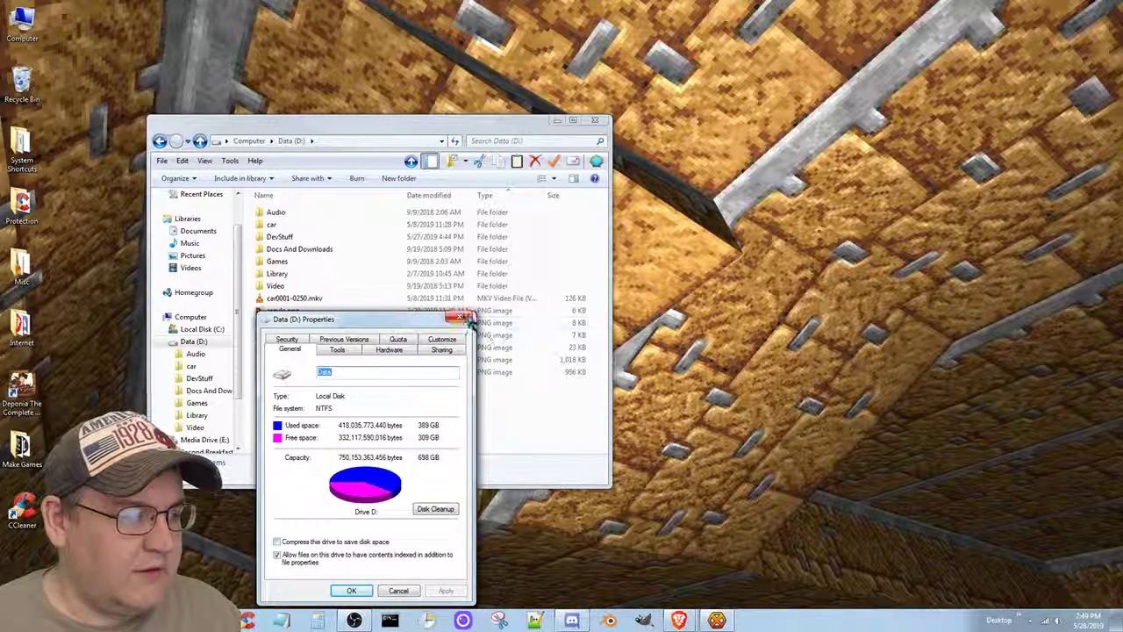
pyautogui.click(464, 318)
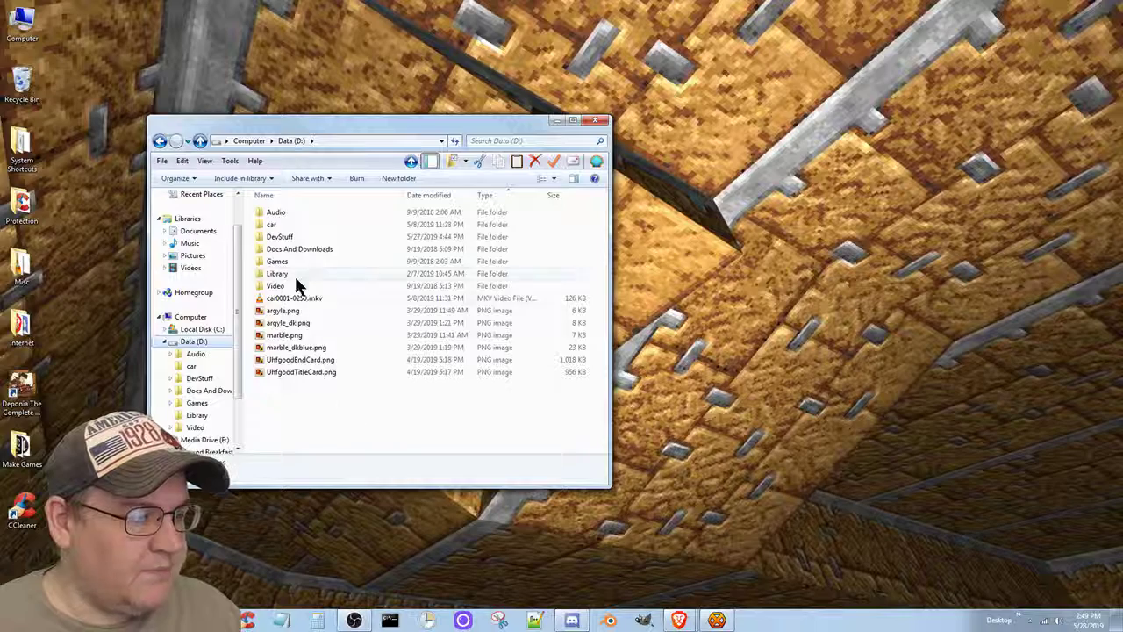
# Launch Godot_v3.1.1-stable_win64.exe from DevStuff > Godot_v3.1.1.
pyautogui.doubleClick(280, 237)
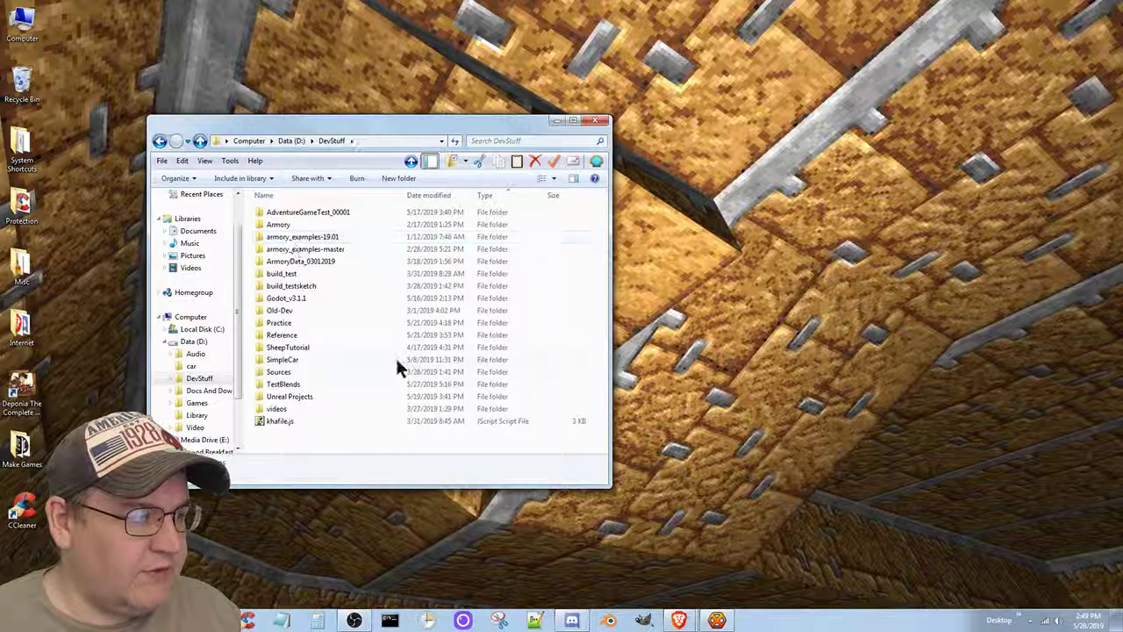
pyautogui.doubleClick(286, 298)
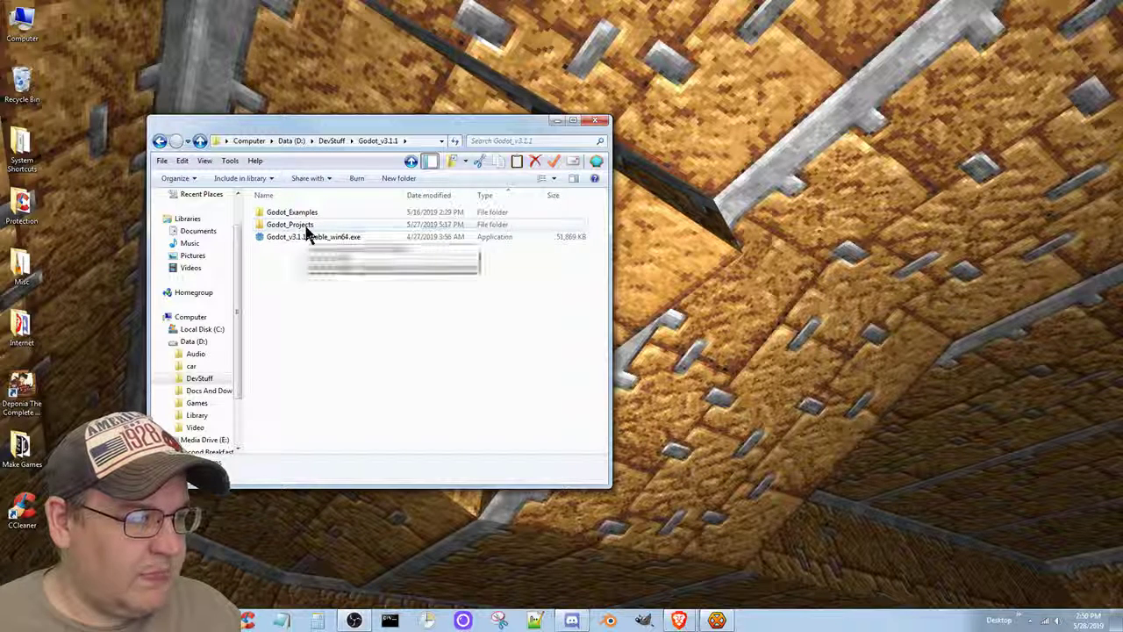
pyautogui.doubleClick(305, 226)
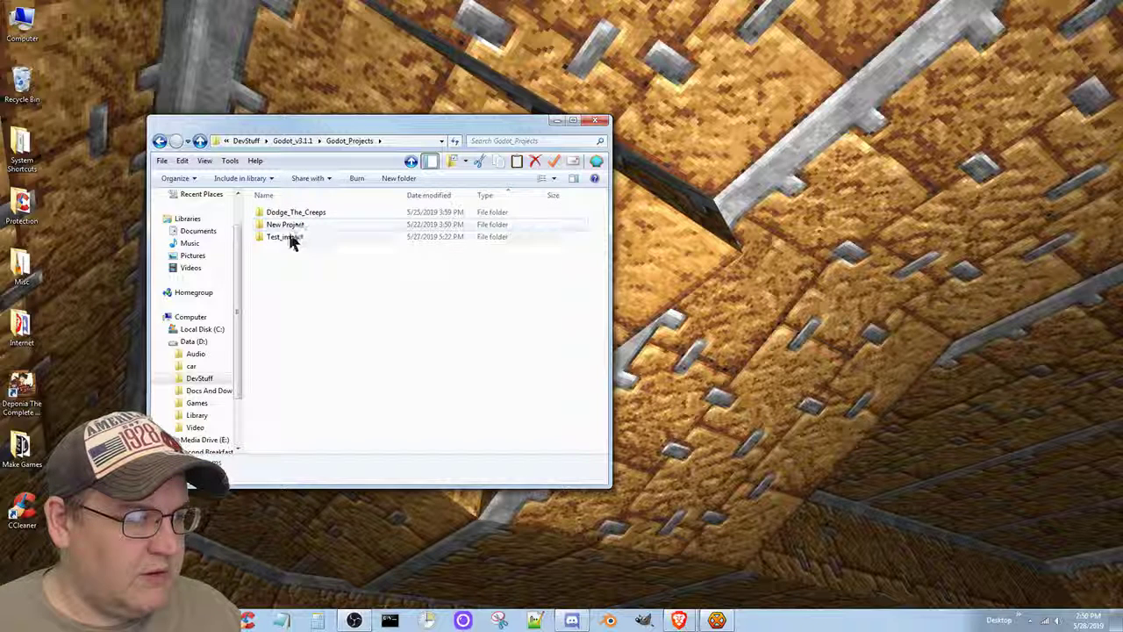
pyautogui.doubleClick(298, 238)
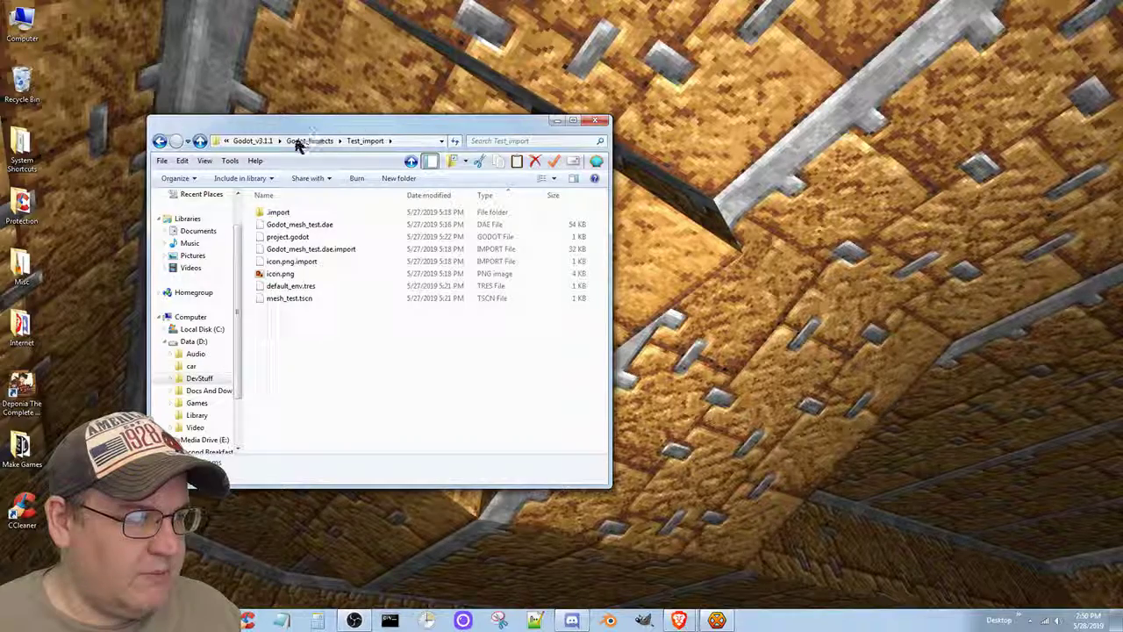
pyautogui.click(252, 143)
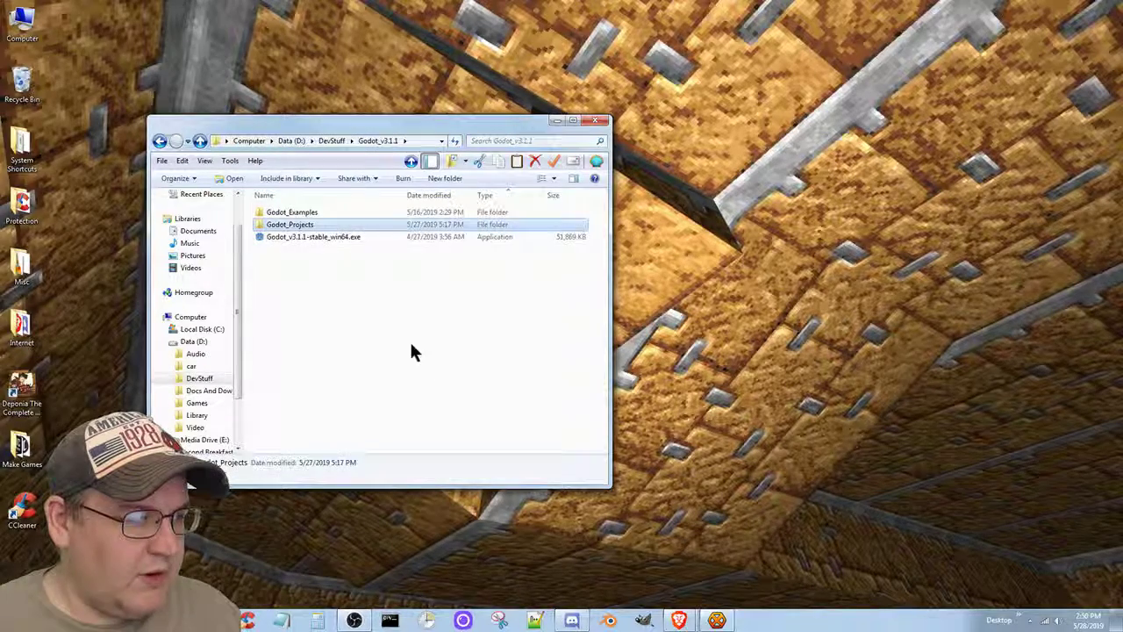
pyautogui.doubleClick(341, 239)
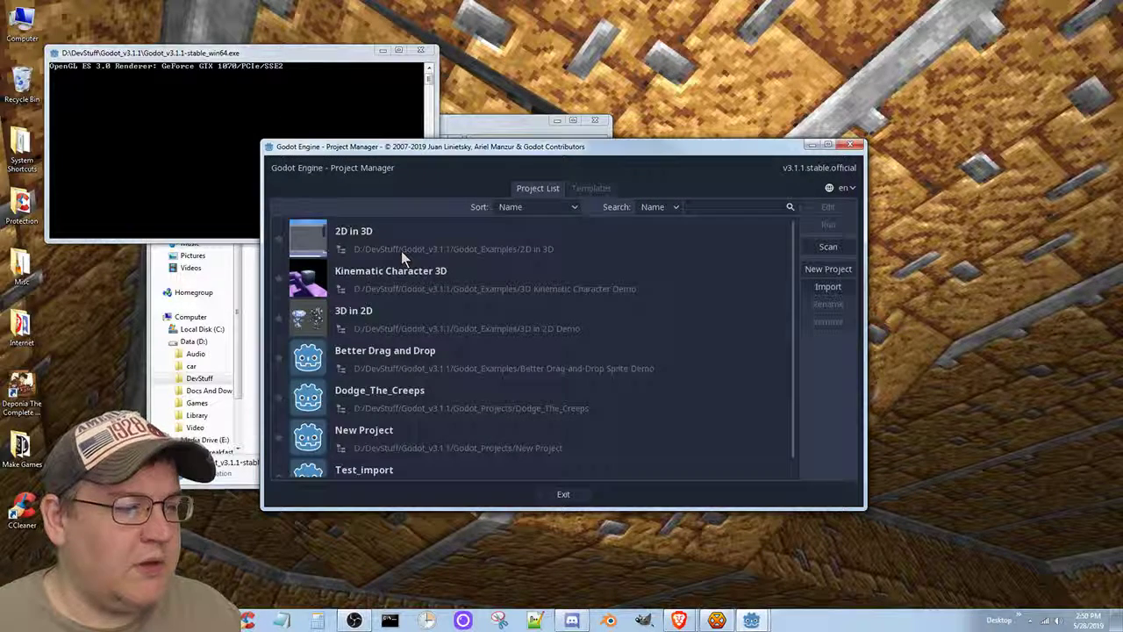
# Open the Test_import project, orbit toward the maze plane, and select the root node.
pyautogui.scroll(-1, 518, 360)
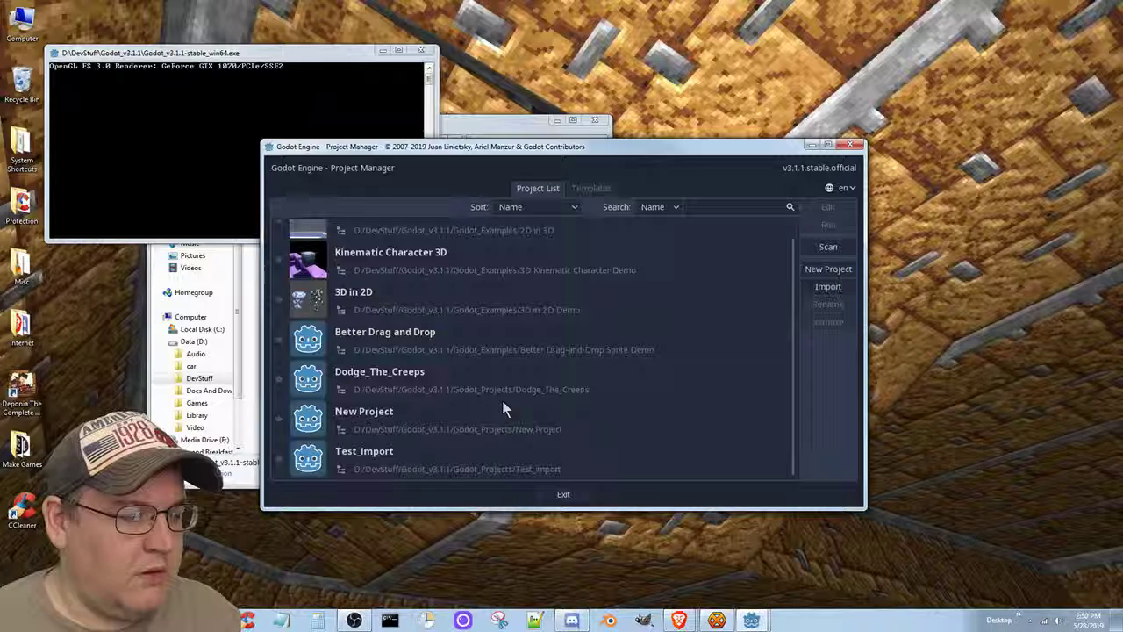
pyautogui.click(408, 444)
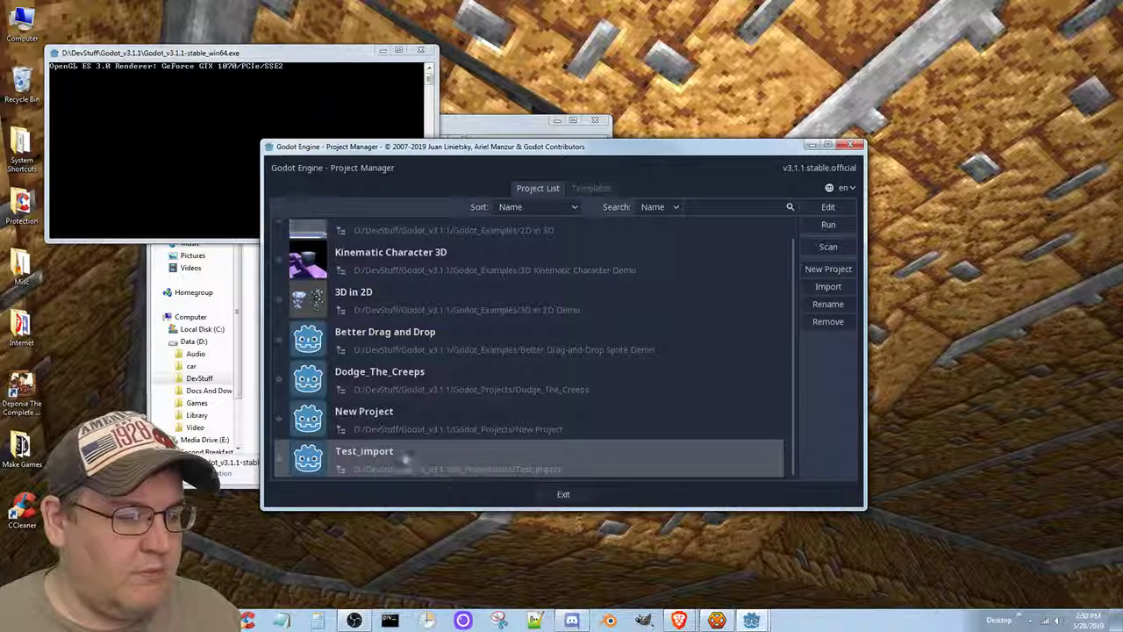
pyautogui.doubleClick(404, 453)
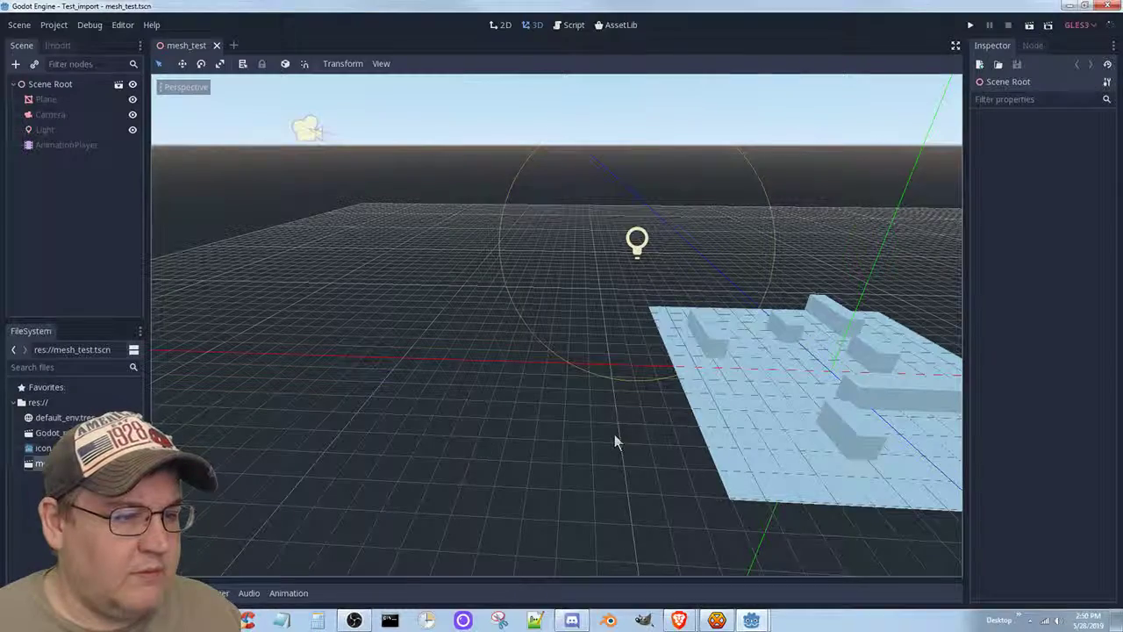
pyautogui.moveTo(673, 431); pyautogui.dragTo(449, 468, button='middle')
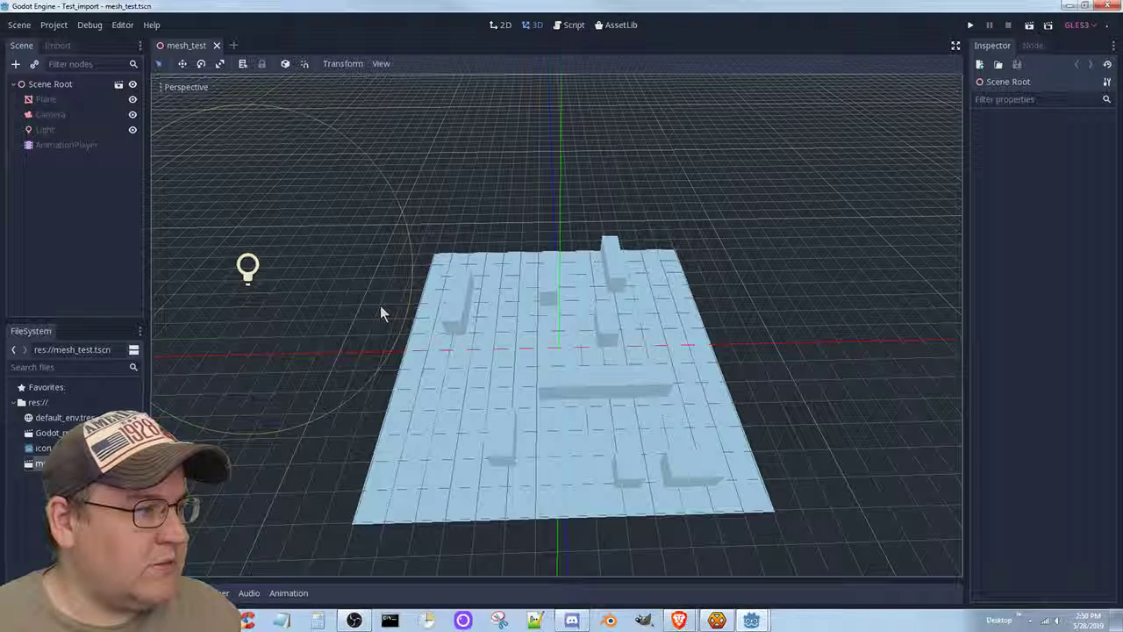
pyautogui.click(50, 85)
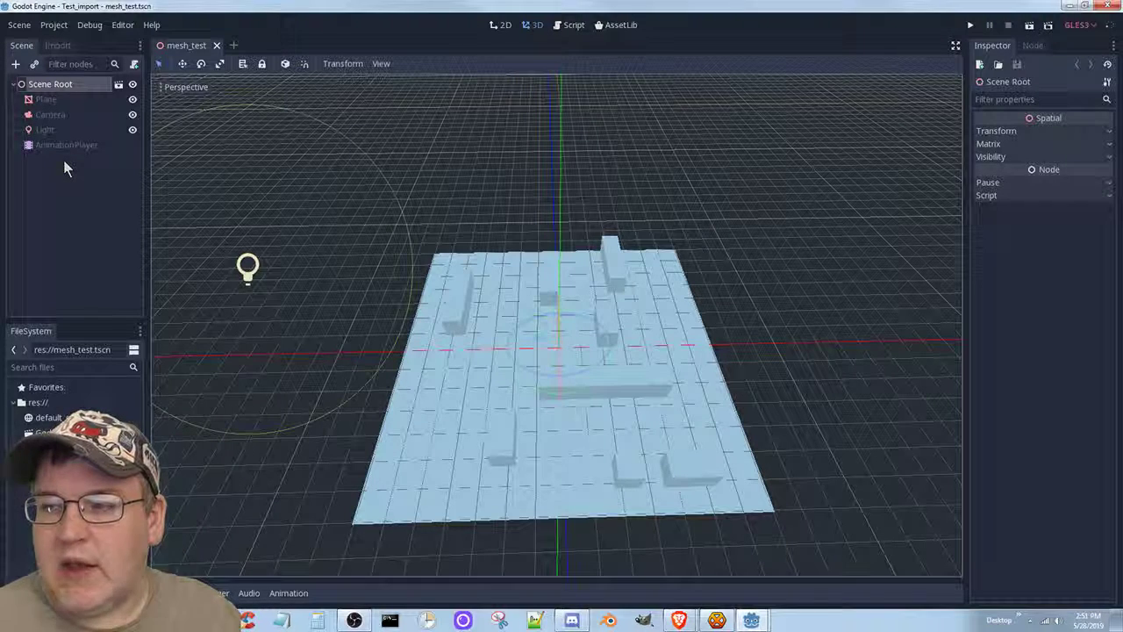
# Add a Navigation child under Scene Root and drag it to the top of the tree.
pyautogui.rightClick(51, 85)
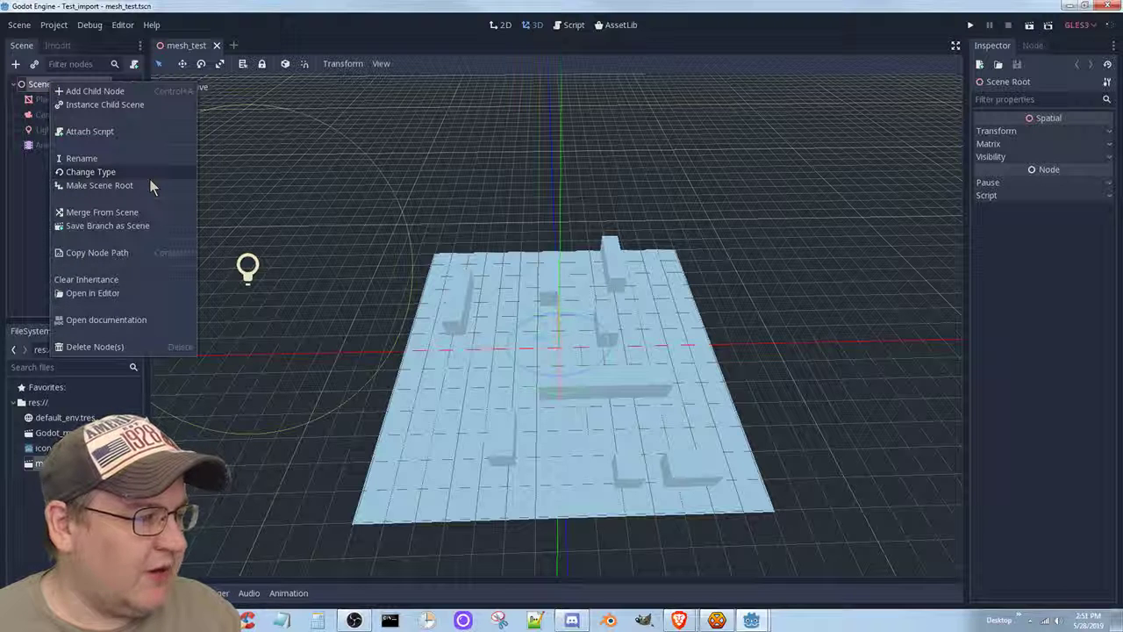
pyautogui.click(95, 92)
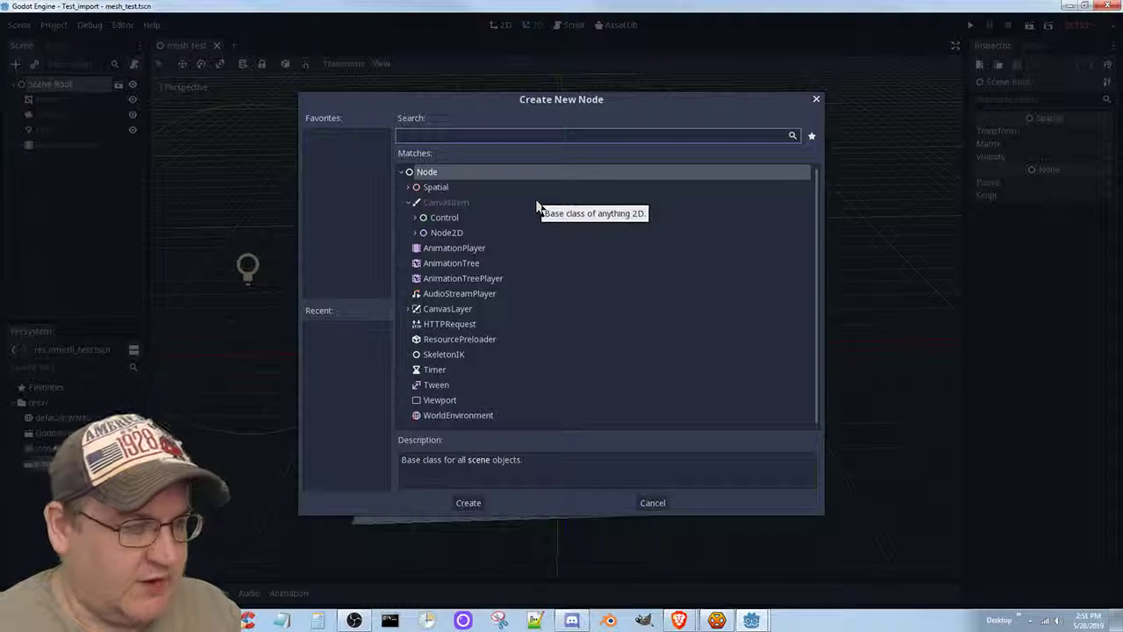
pyautogui.write('navi')
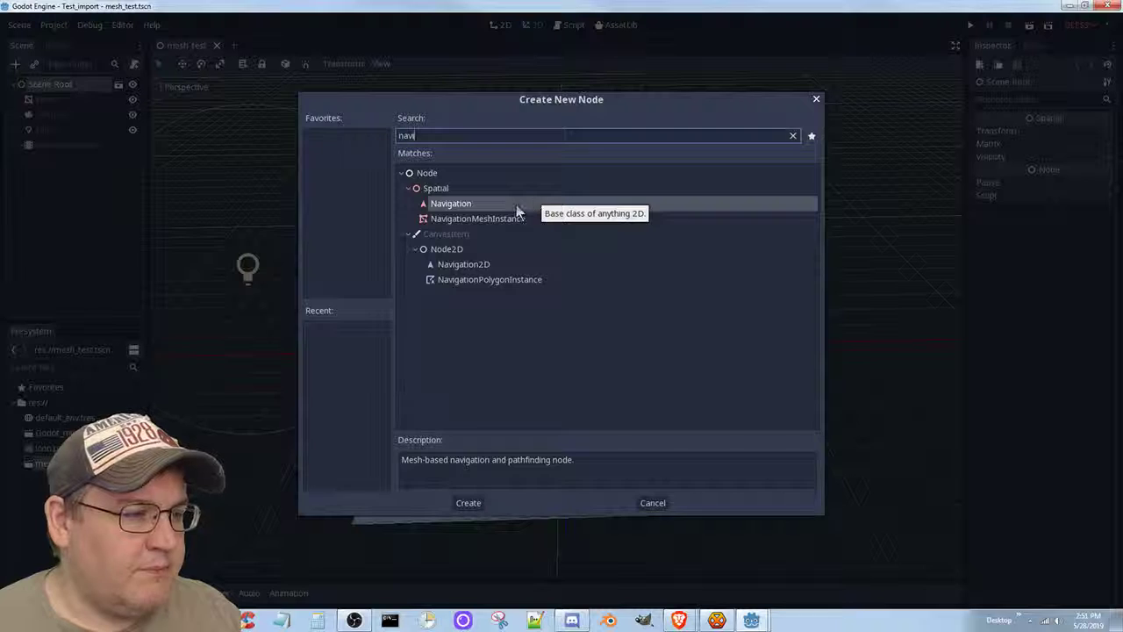
pyautogui.click(517, 205)
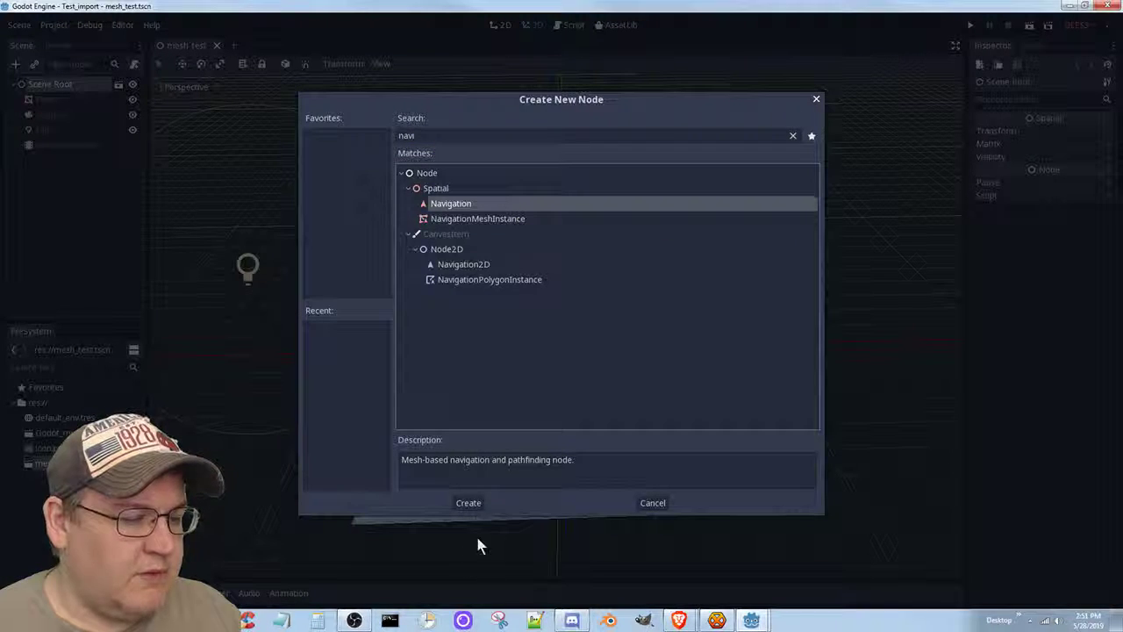
pyautogui.click(469, 504)
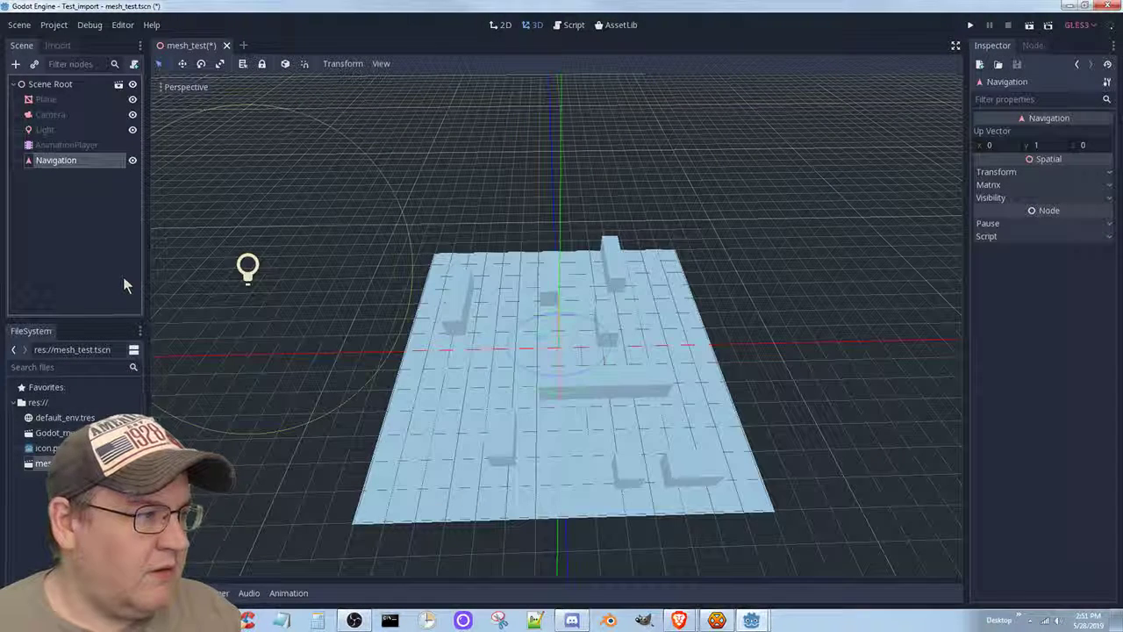
pyautogui.moveTo(55, 159); pyautogui.dragTo(55, 100)
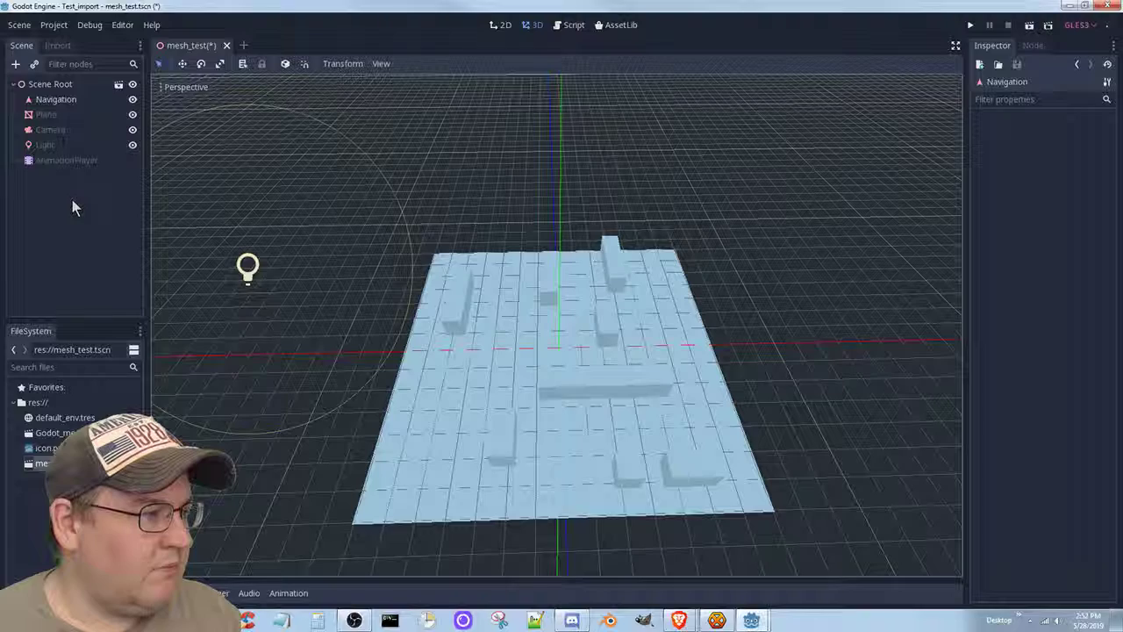
pyautogui.click(97, 115)
pyautogui.click(132, 114)
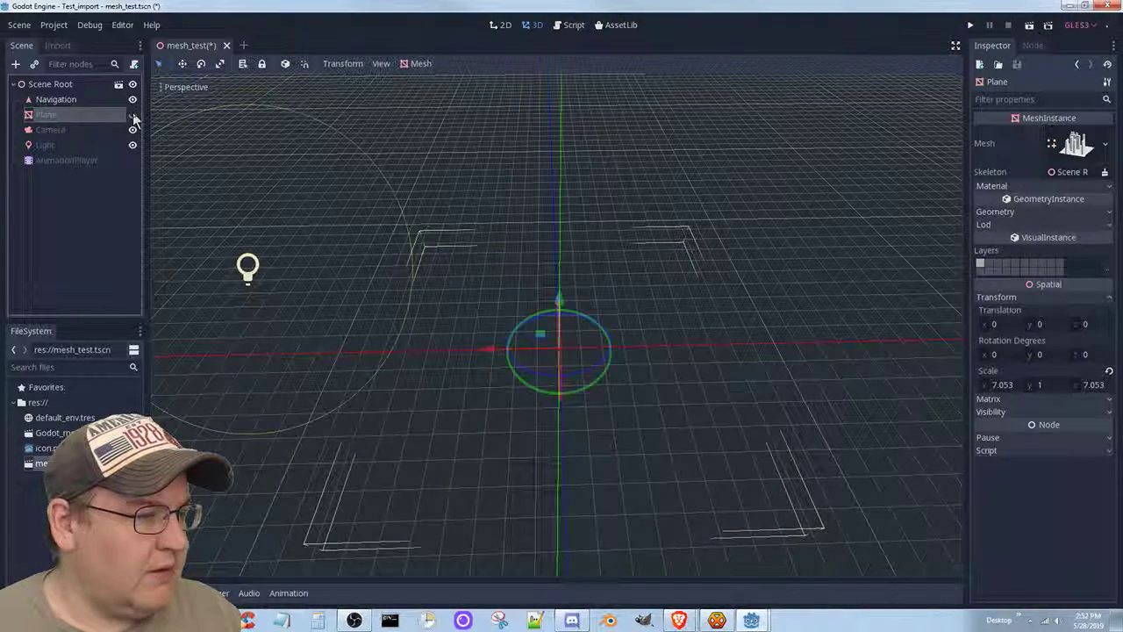
pyautogui.click(133, 115)
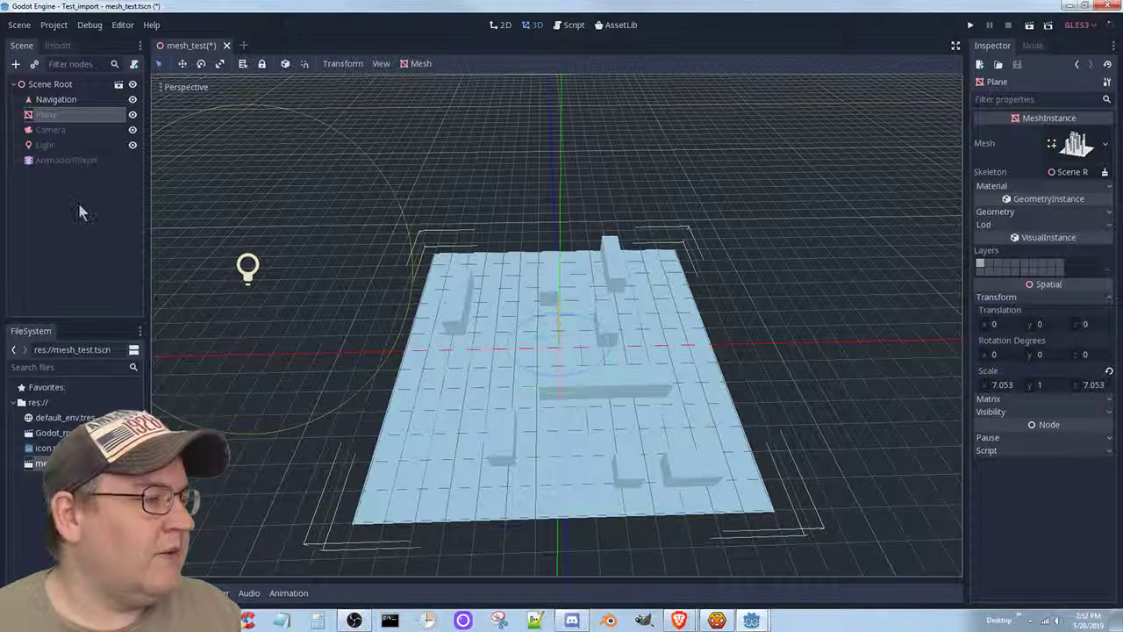
pyautogui.click(62, 100)
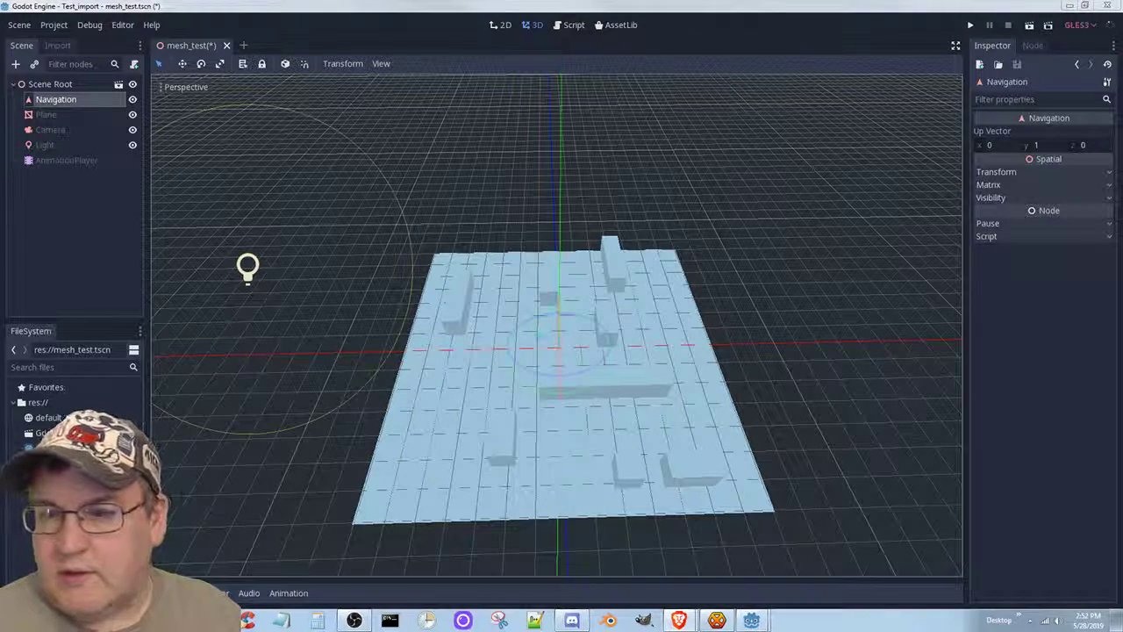
# Add a NavigationMeshInstance child under Navigation and review its configuration warning.
pyautogui.rightClick(65, 103)
pyautogui.click(97, 108)
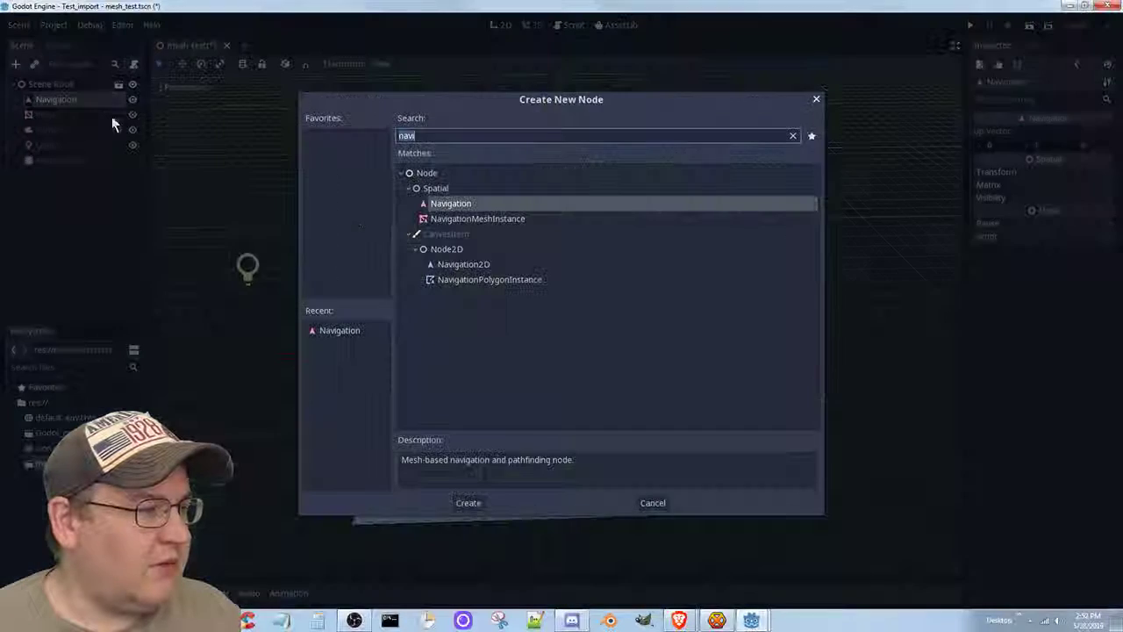
pyautogui.click(500, 220)
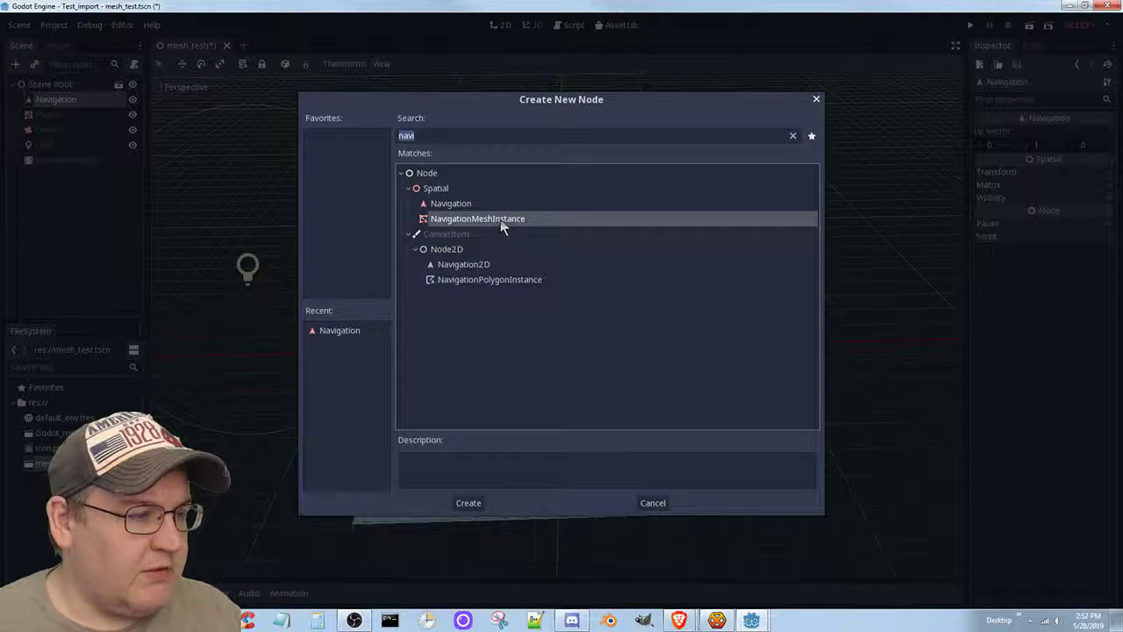
pyautogui.click(466, 504)
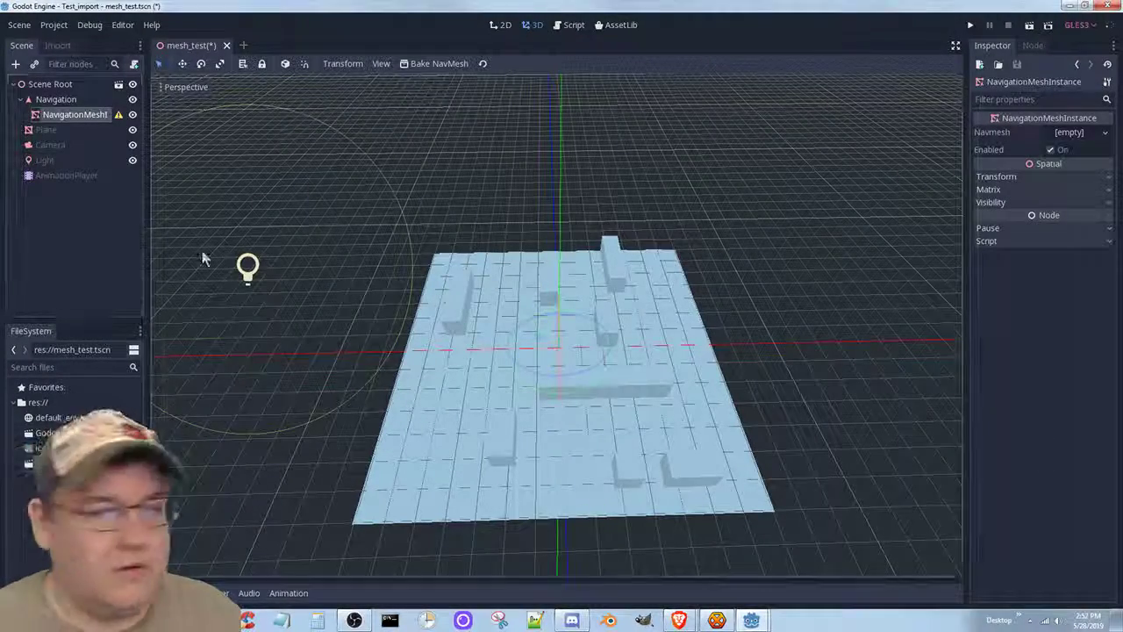
pyautogui.click(119, 115)
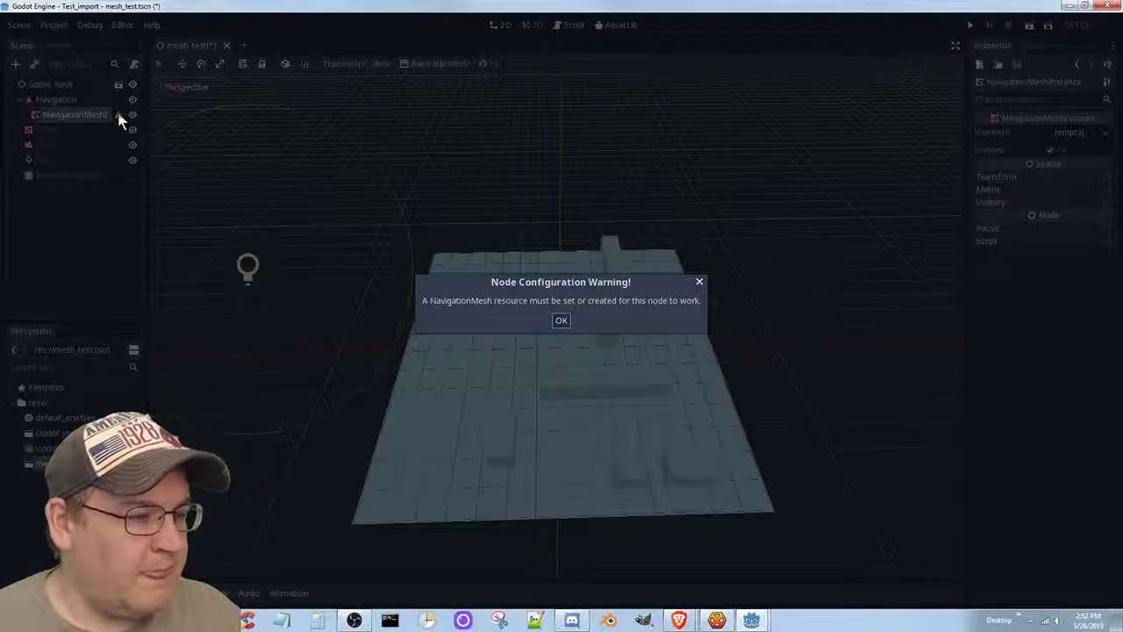
pyautogui.click(561, 321)
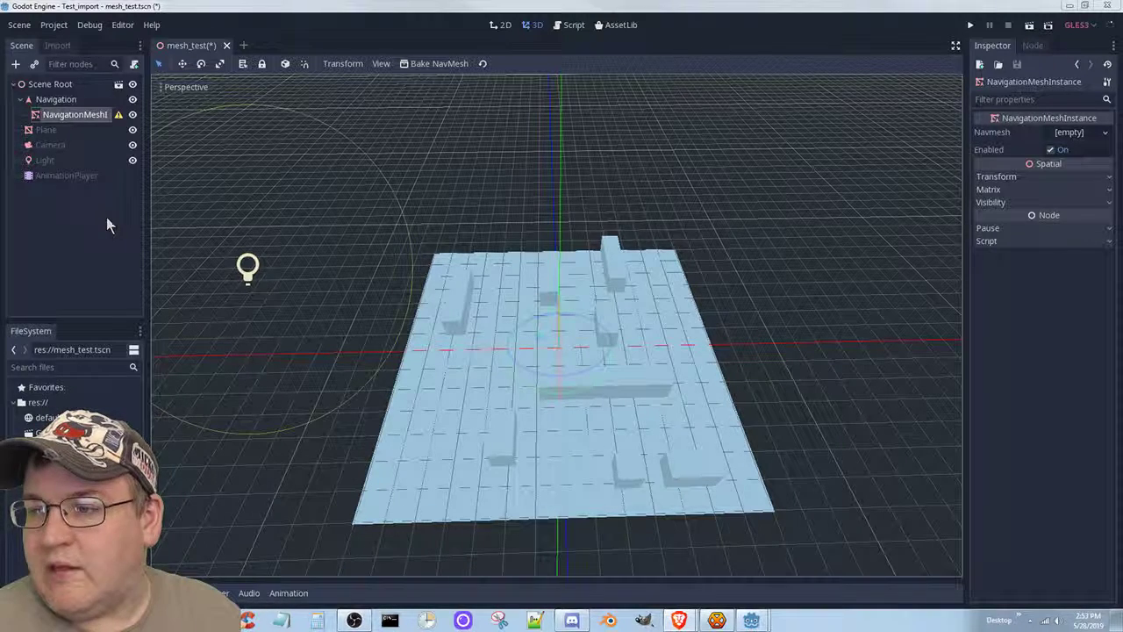
# Drag the Plane node onto NavigationMeshInstance so it becomes its child.
pyautogui.click(46, 131)
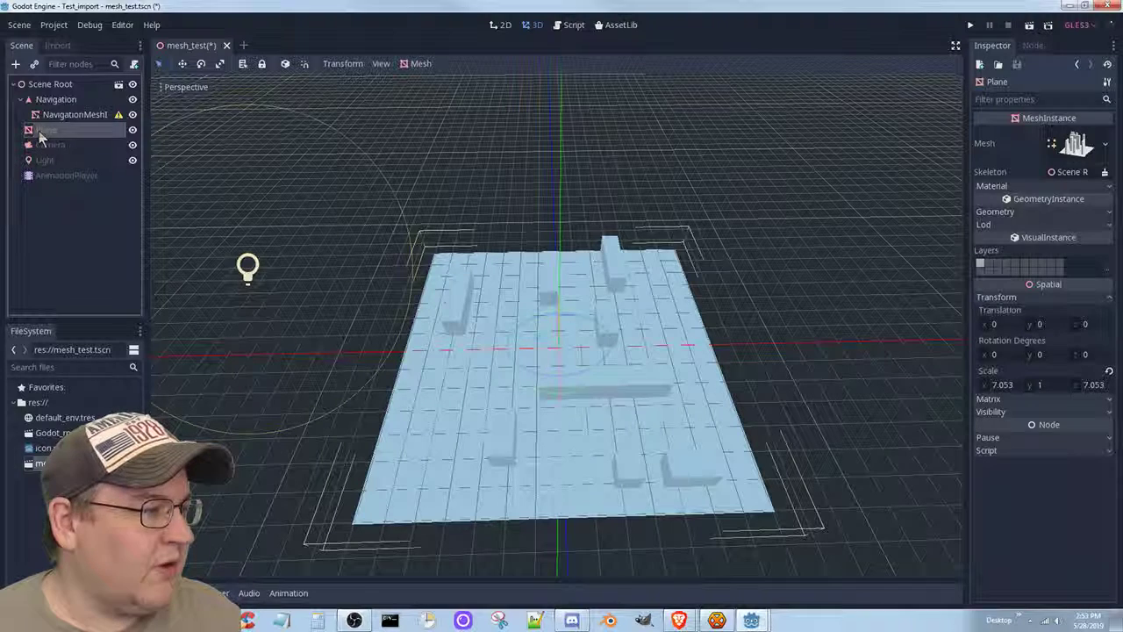
pyautogui.moveTo(42, 131); pyautogui.dragTo(65, 117)
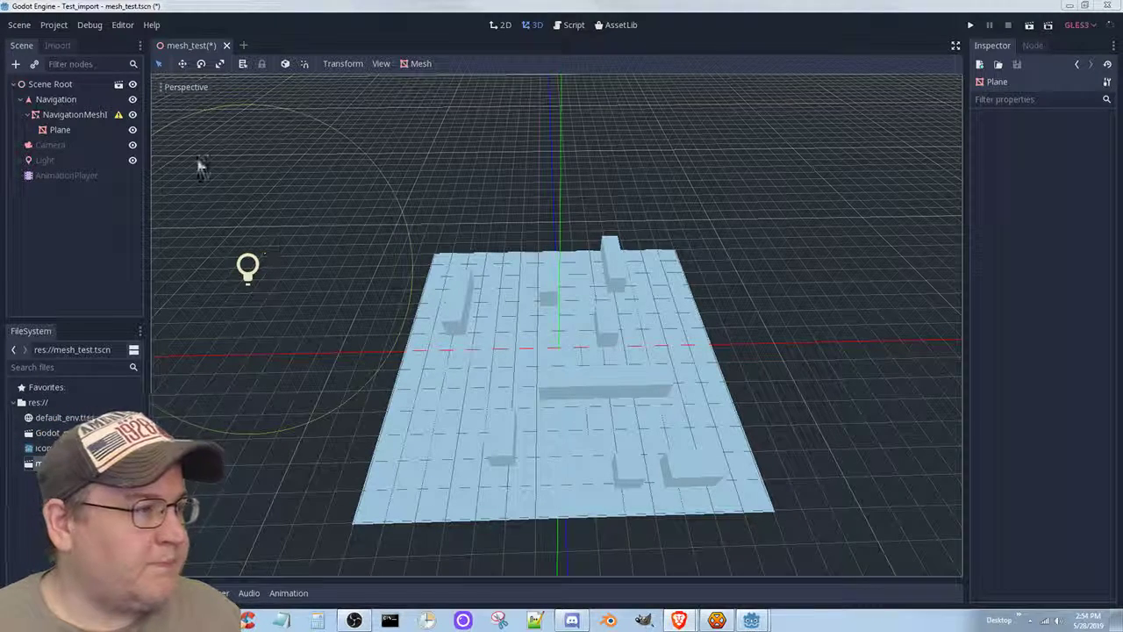
pyautogui.click(70, 130)
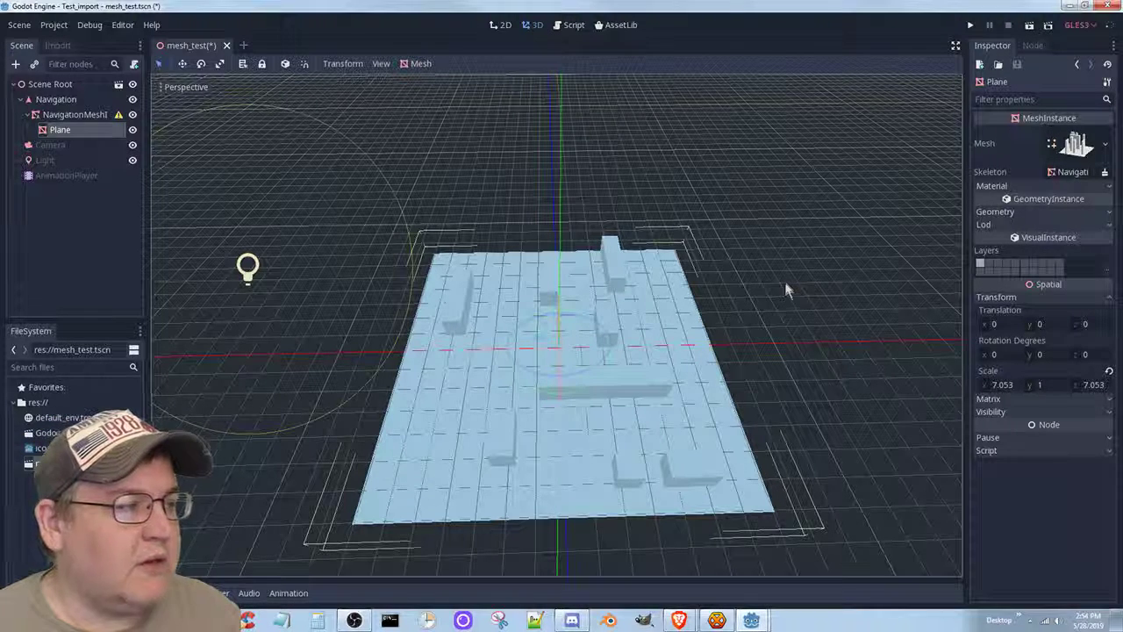
pyautogui.click(75, 117)
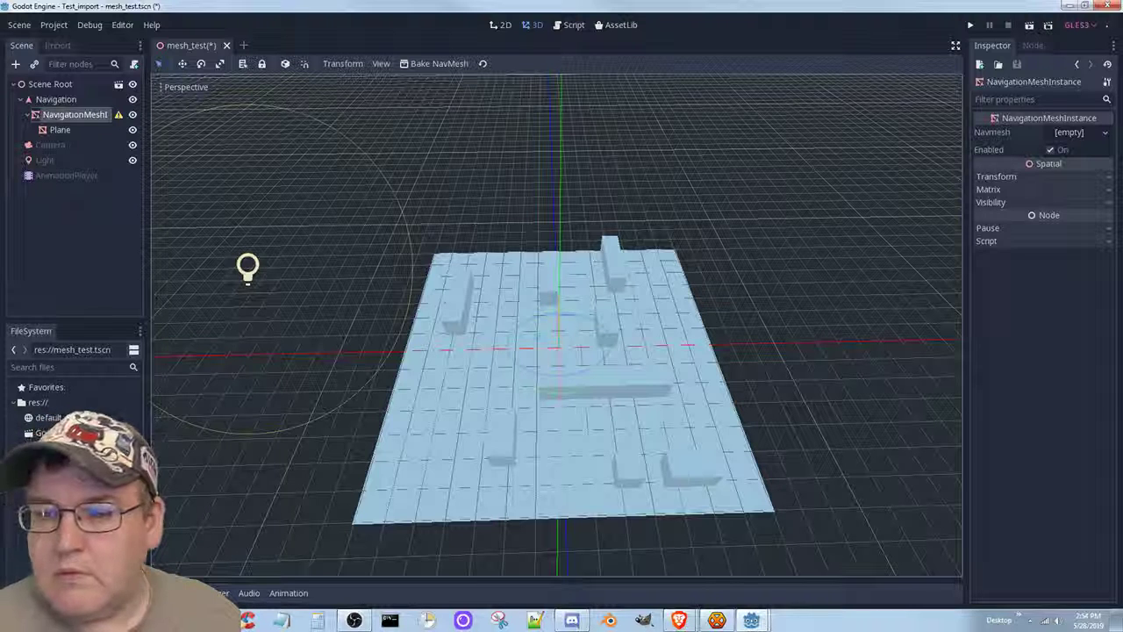
pyautogui.click(79, 116)
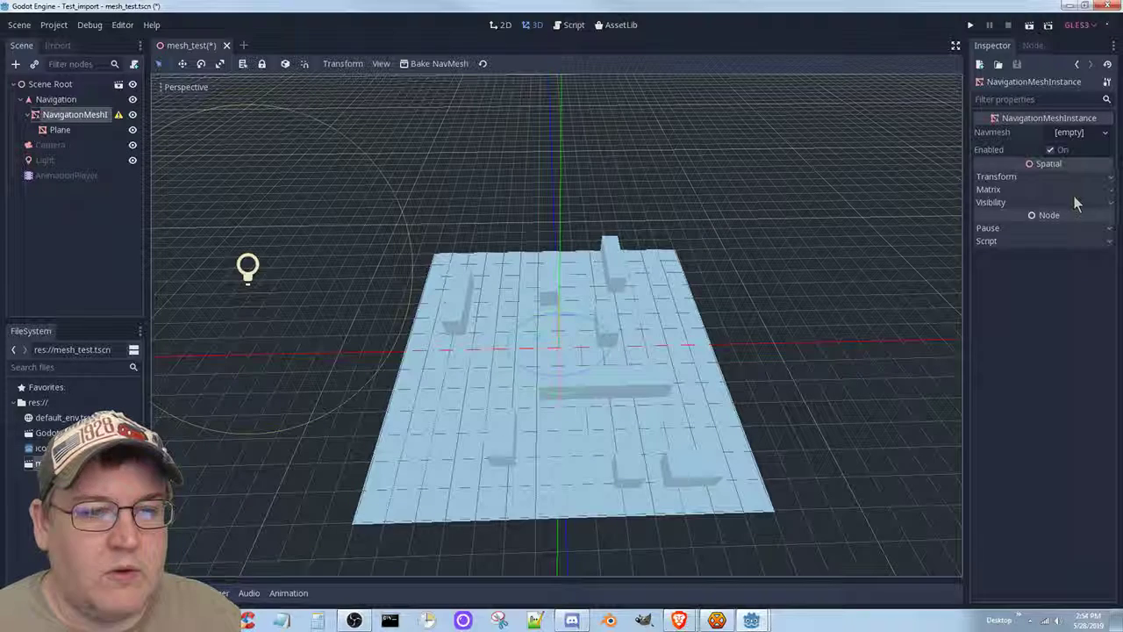
pyautogui.click(1087, 132)
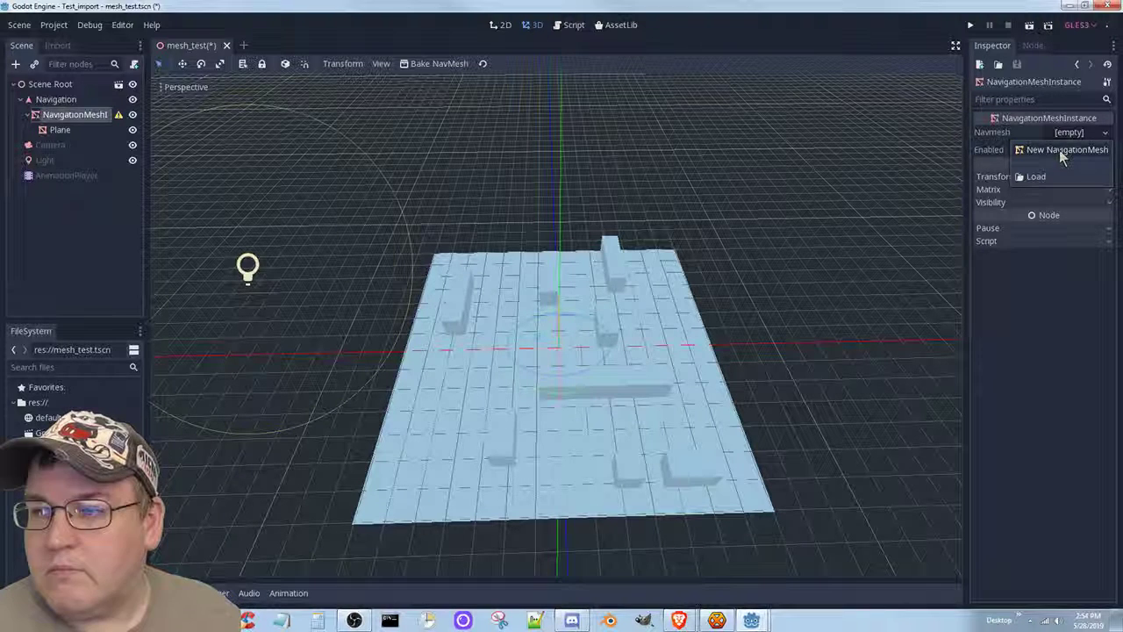
pyautogui.click(1040, 309)
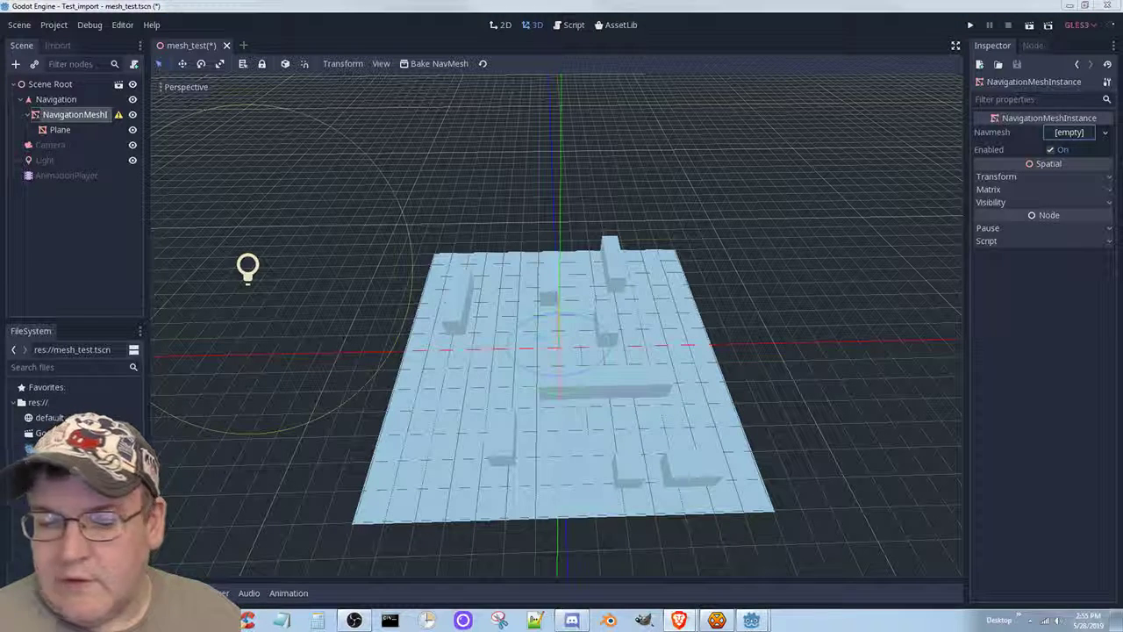
pyautogui.click(354, 621)
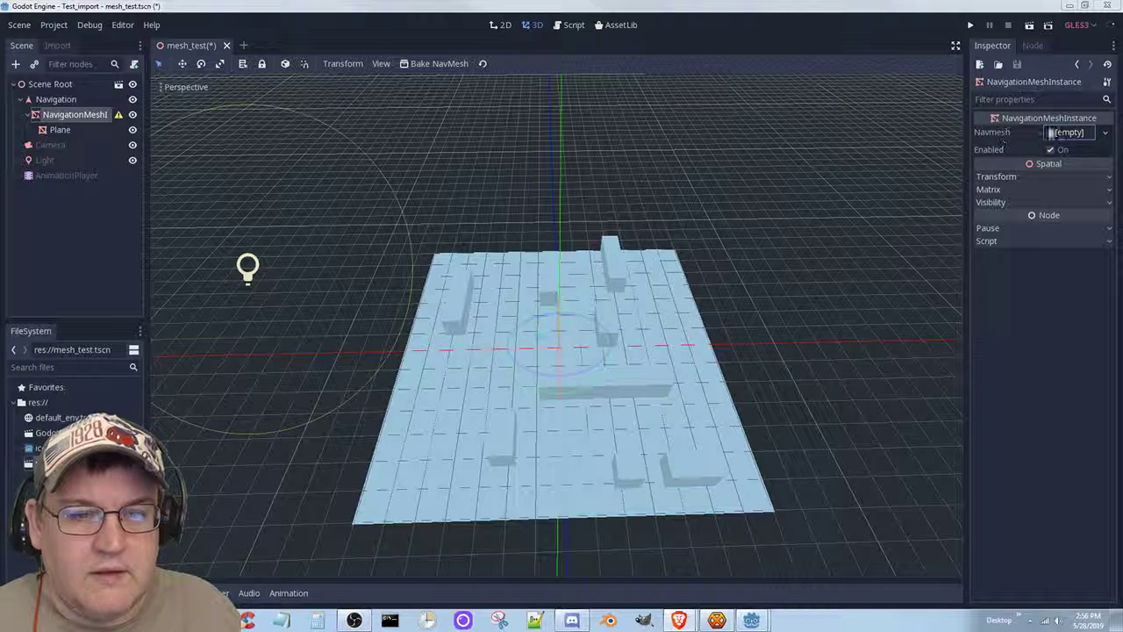
# Assign a new NavigationMesh to the Navmesh property and bake it over the plane.
pyautogui.click(1103, 134)
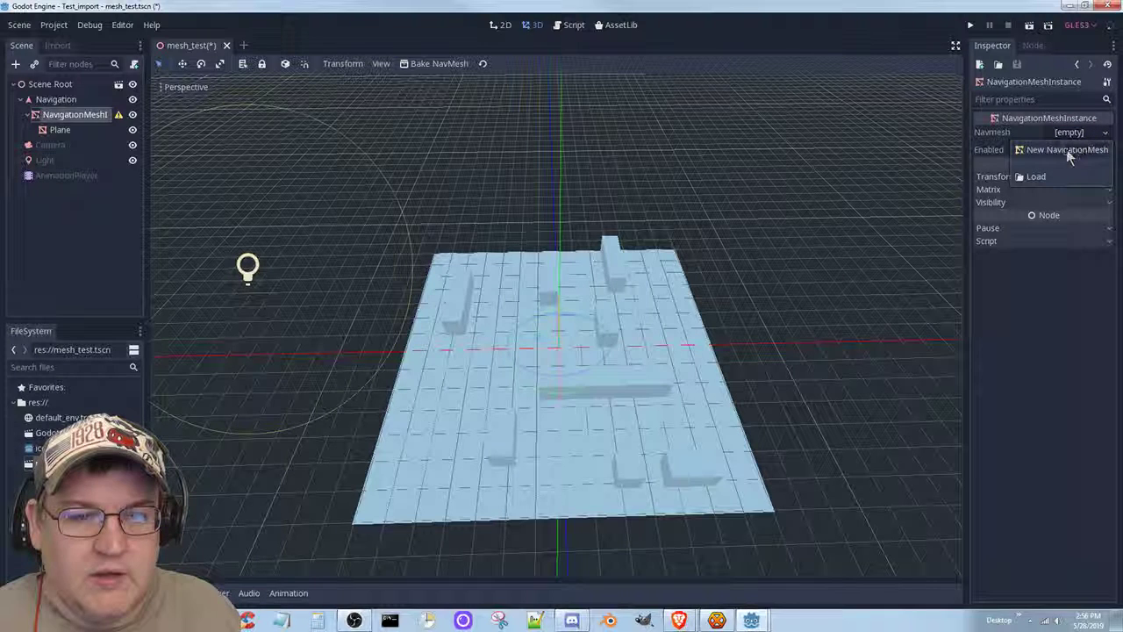
pyautogui.click(1066, 149)
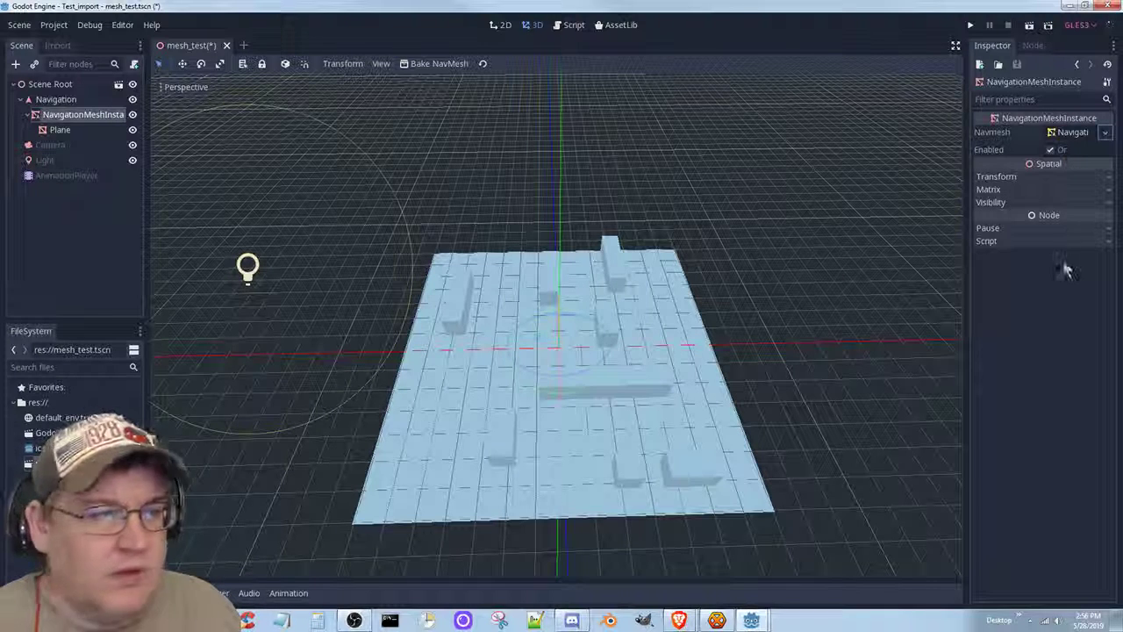
pyautogui.click(430, 64)
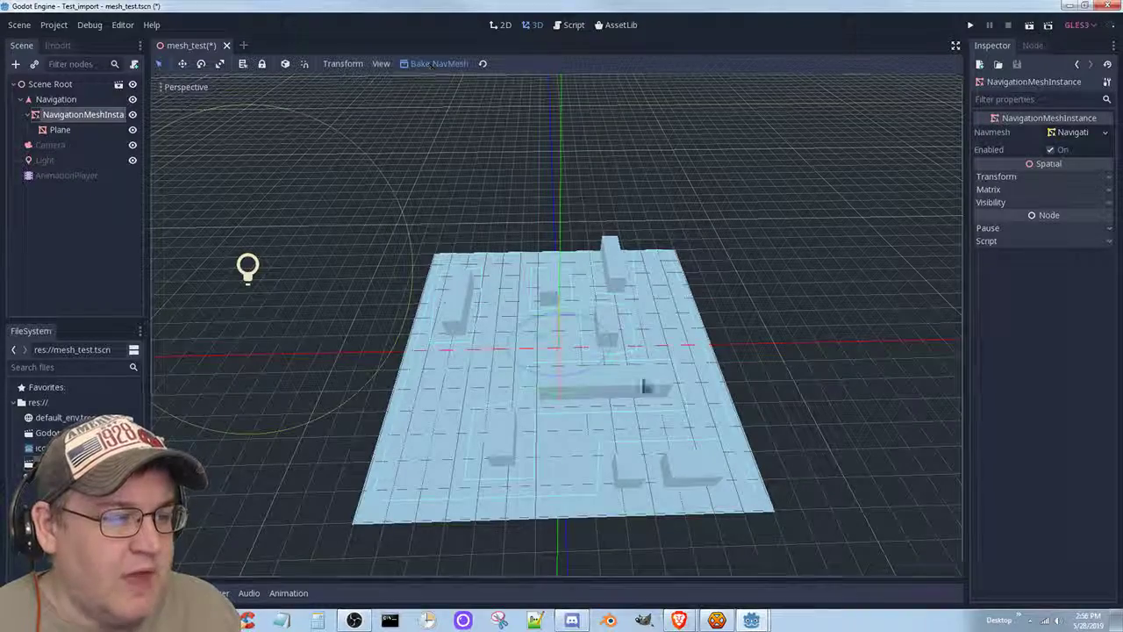
# Zoom and orbit around the maze to inspect the baked navmesh.
pyautogui.scroll(8, 554, 447)
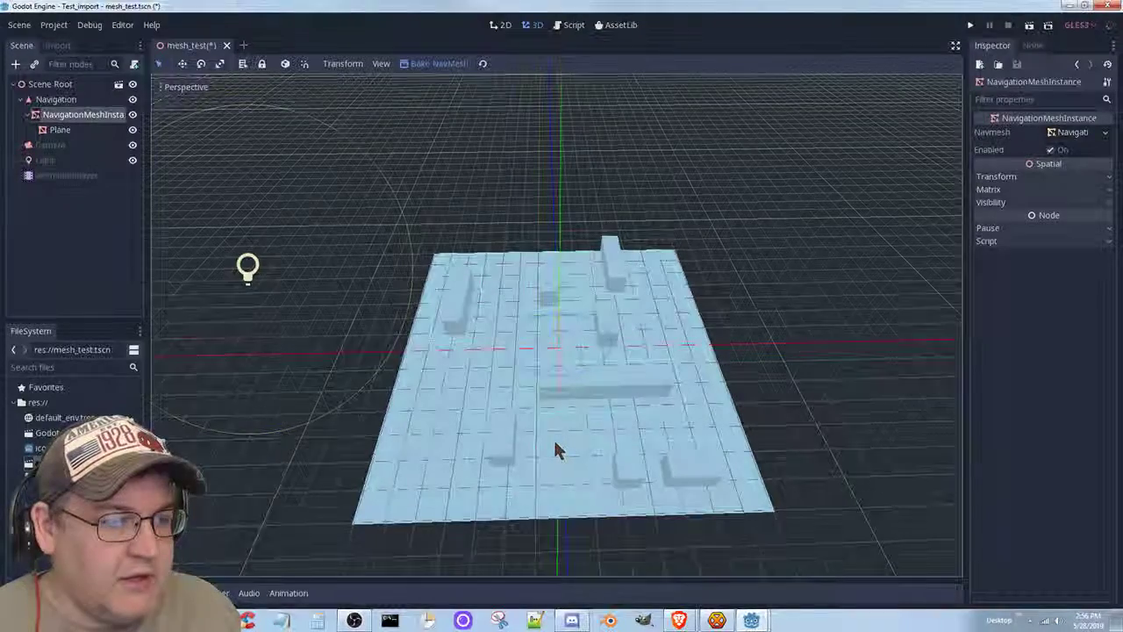
pyautogui.scroll(2, 552, 444)
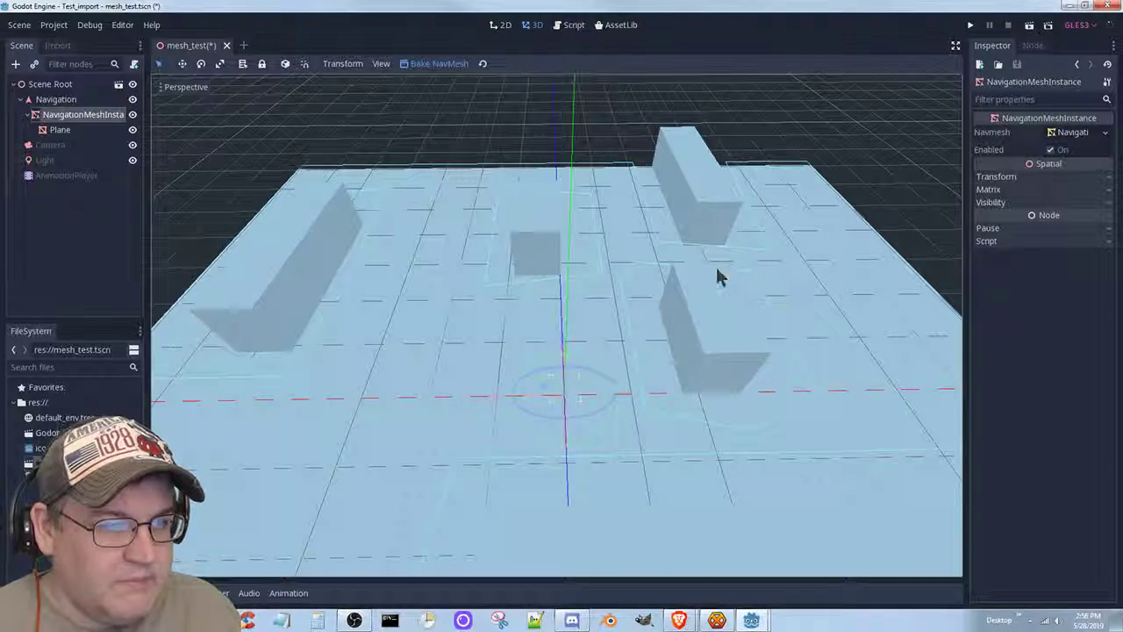
pyautogui.scroll(-8, 518, 439)
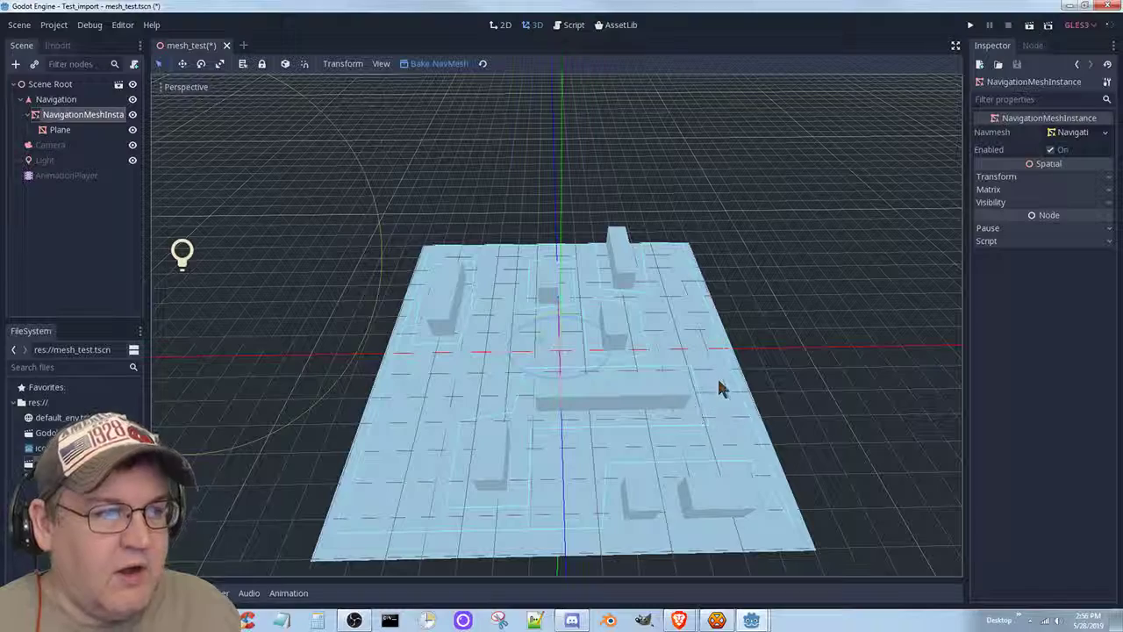
pyautogui.scroll(3, 604, 406)
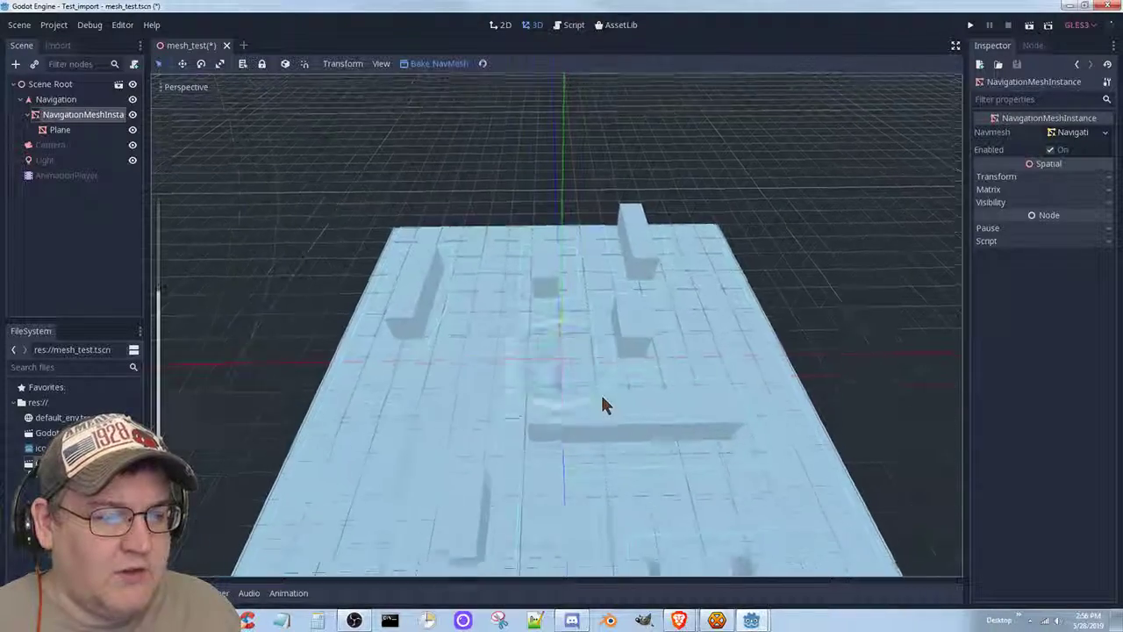
pyautogui.scroll(5, 604, 404)
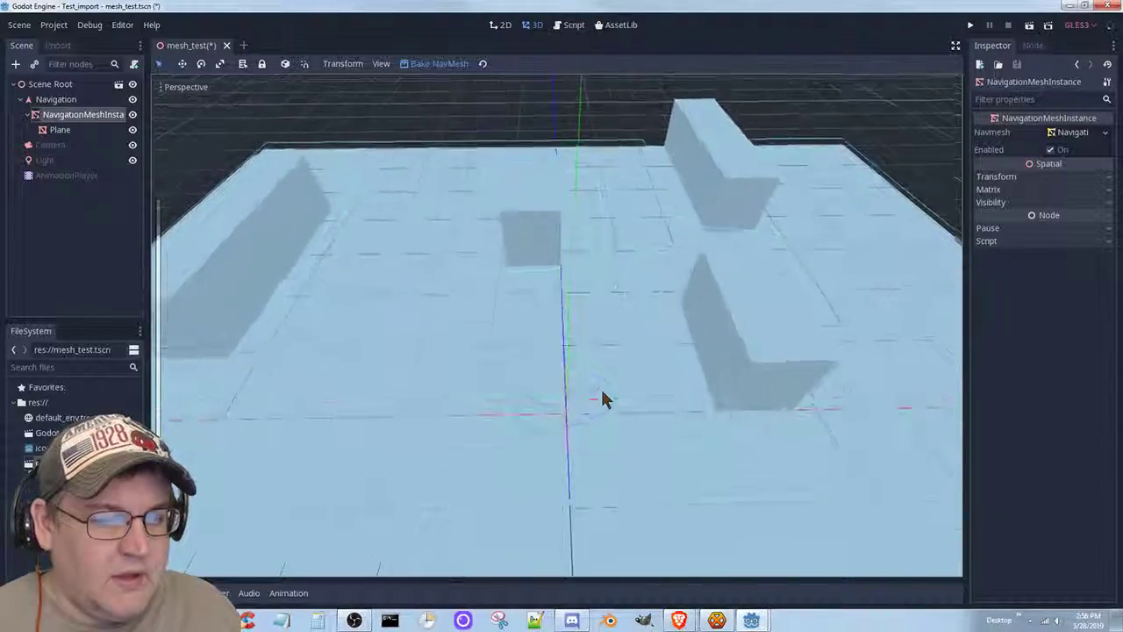
pyautogui.scroll(4, 604, 400)
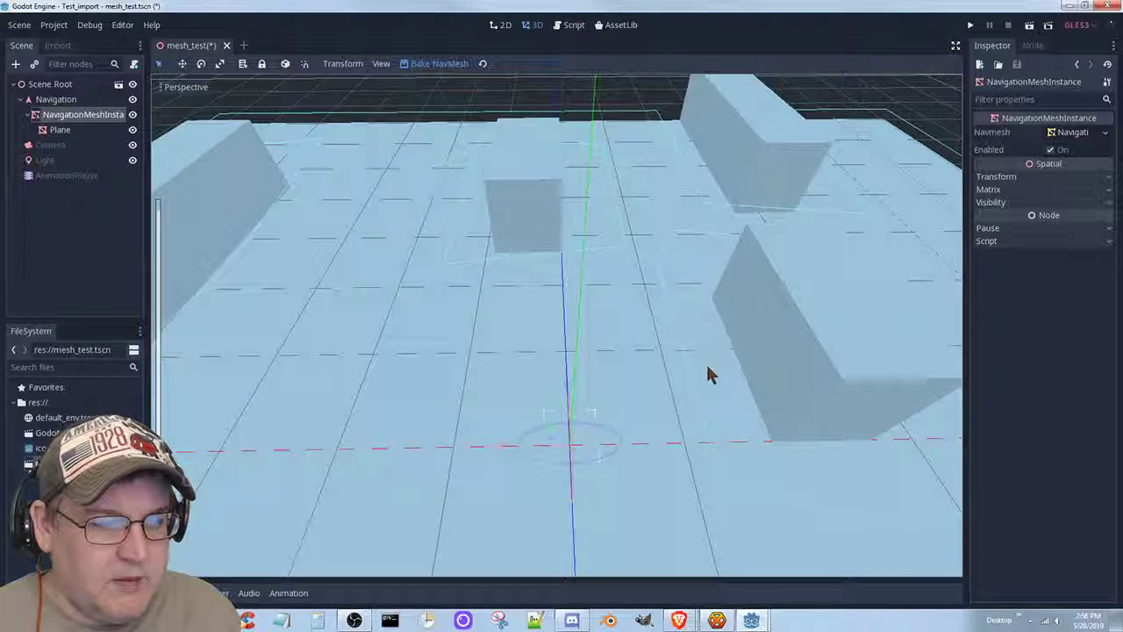
pyautogui.moveTo(726, 376)
pyautogui.mouseDown(button='middle')
pyautogui.moveTo(662, 382)
pyautogui.moveTo(727, 391)
pyautogui.mouseUp(button='middle')
pyautogui.scroll(-2, 724, 390)
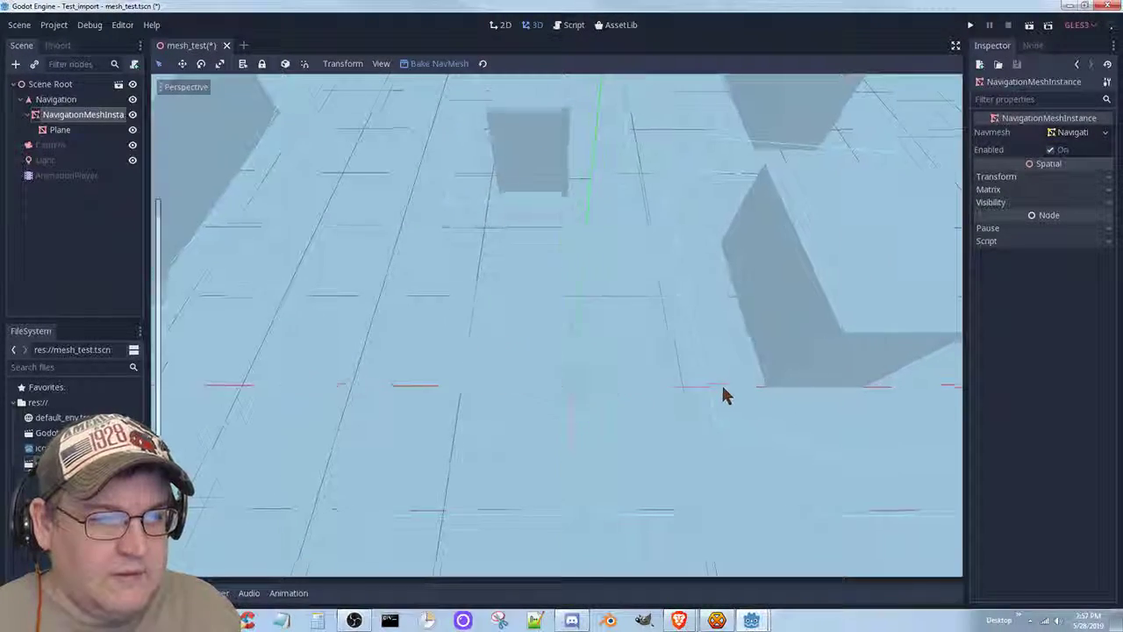
pyautogui.scroll(-6, 712, 395)
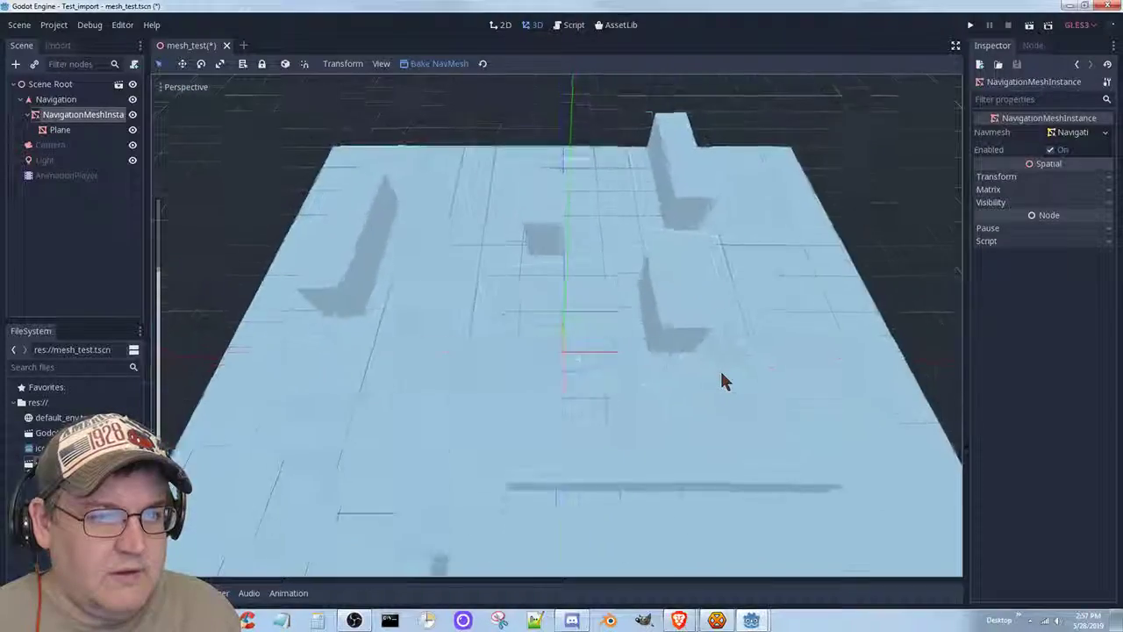
pyautogui.scroll(-5, 722, 381)
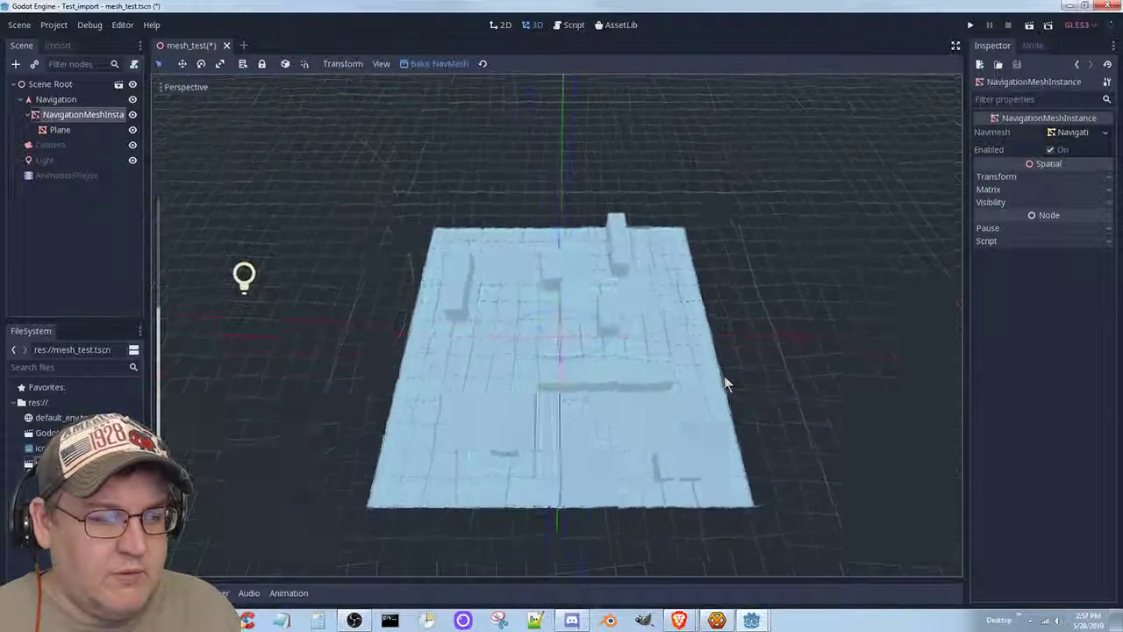
pyautogui.moveTo(729, 377); pyautogui.dragTo(732, 377, button='middle')
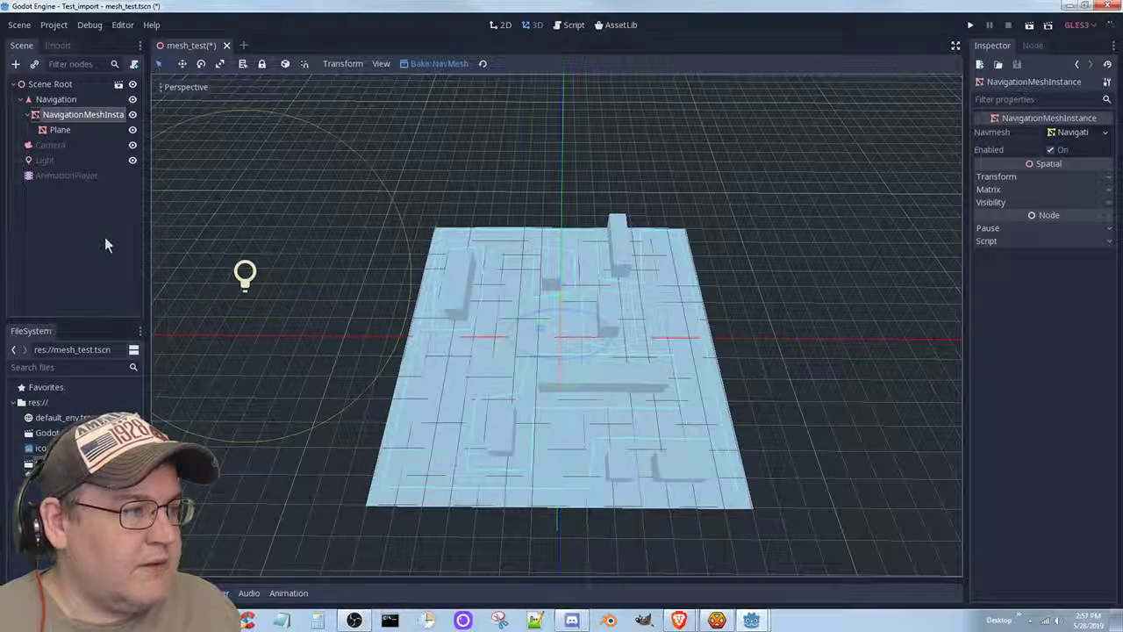
pyautogui.click(46, 160)
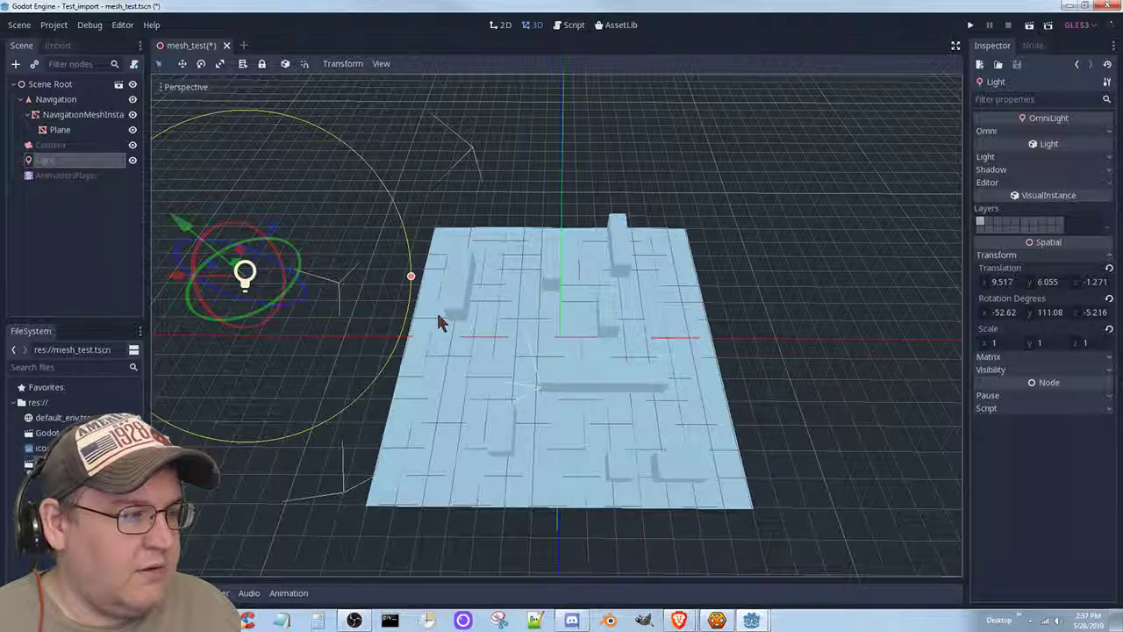
# Save the mesh_test scene and preview it through the Camera node.
pyautogui.moveTo(468, 394); pyautogui.dragTo(517, 344, button='middle')
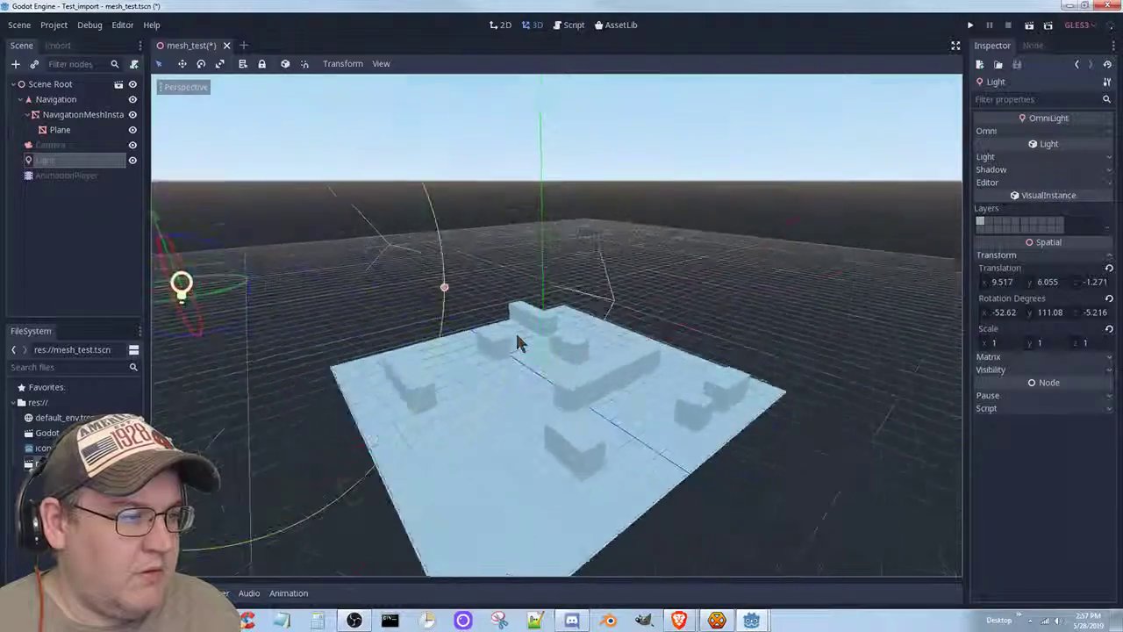
pyautogui.scroll(-5, 504, 344)
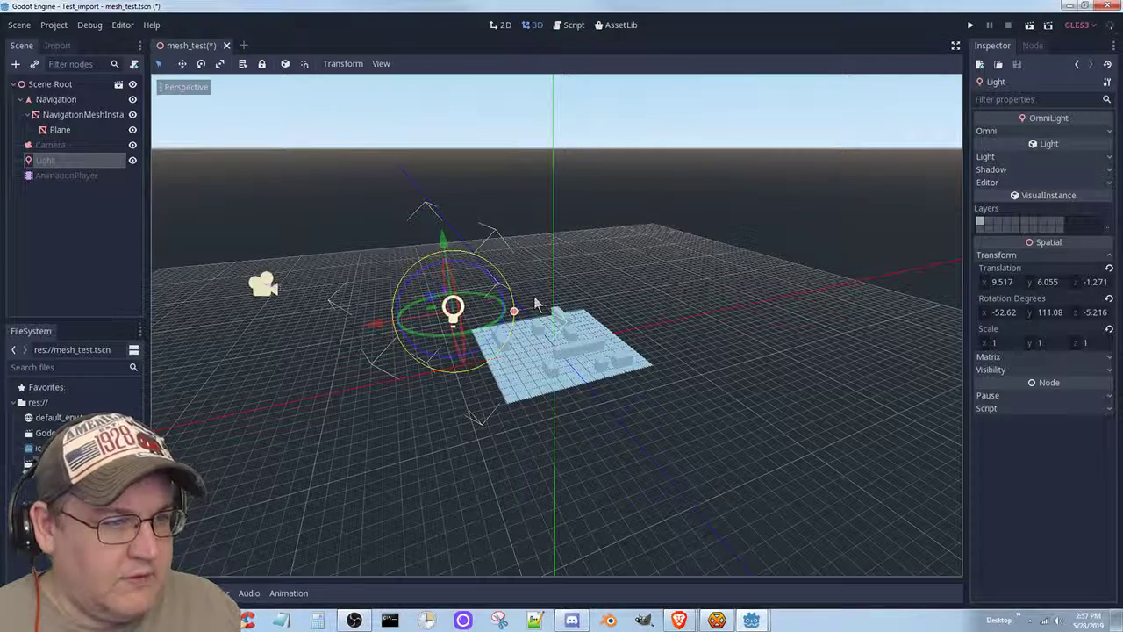
pyautogui.hotkey('ctrl', 's')
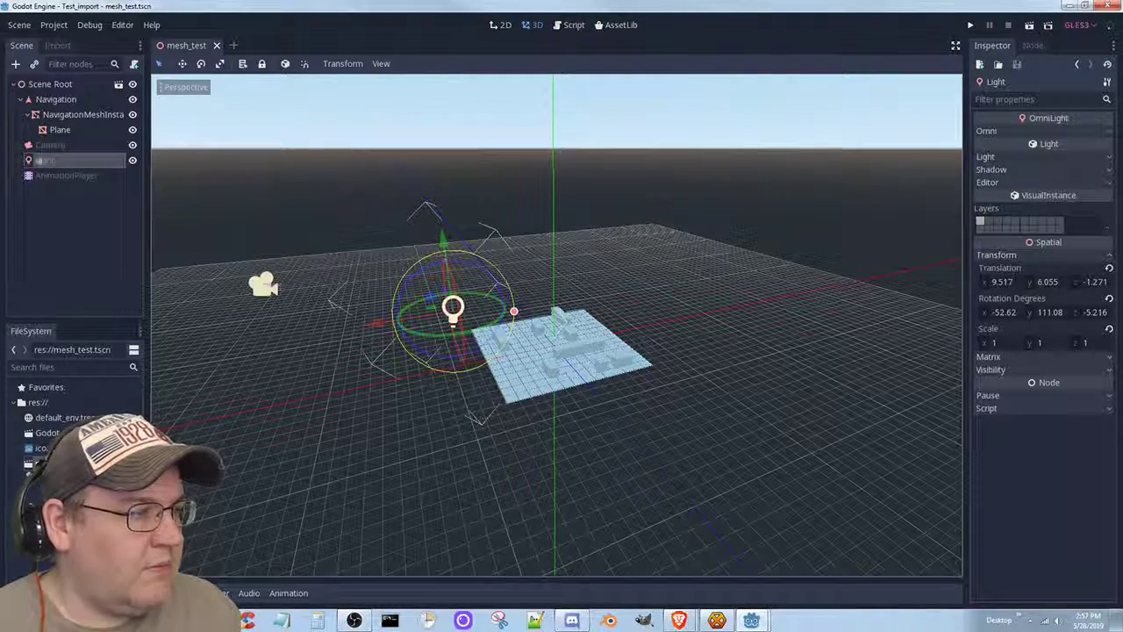
pyautogui.click(46, 146)
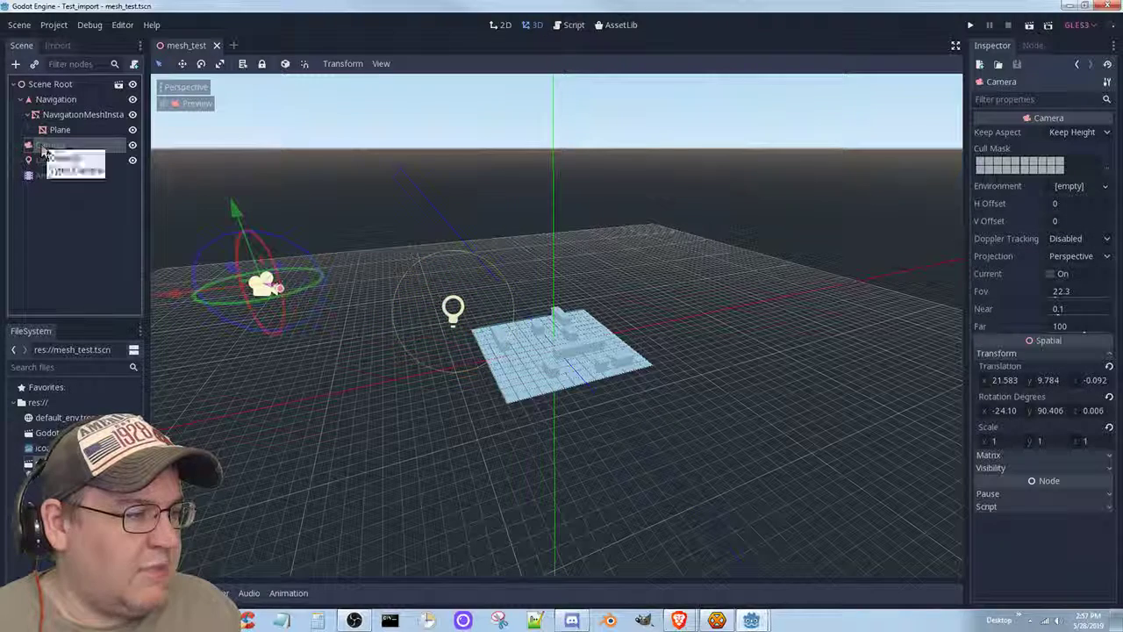
pyautogui.click(188, 105)
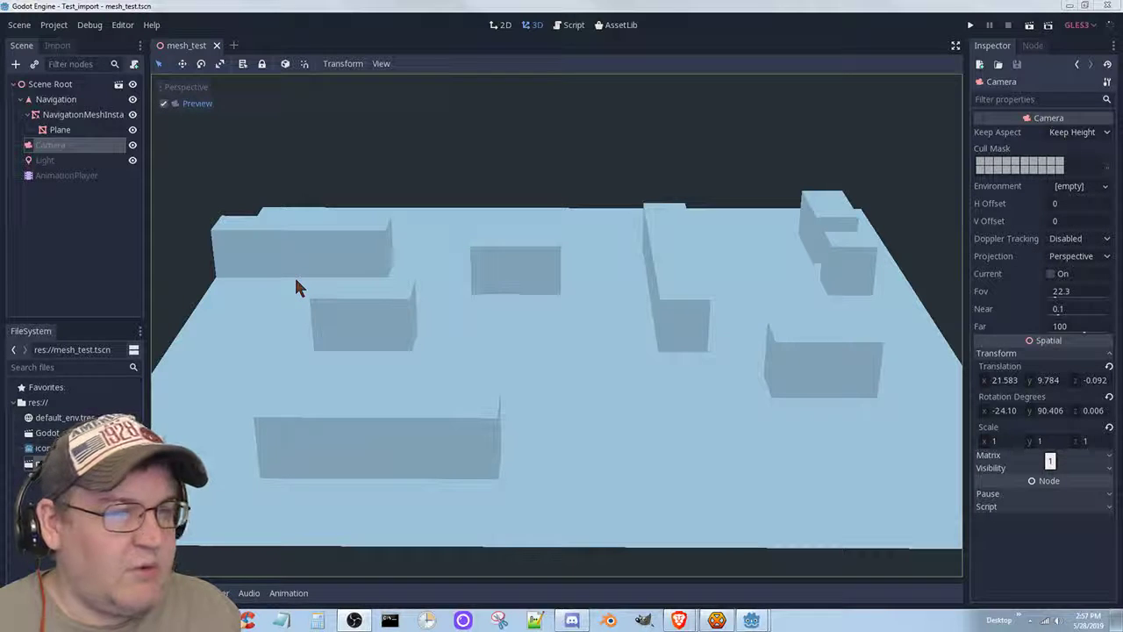
# Raise the omni light to Y 36.416 above the maze, check via camera preview, and save.
pyautogui.click(41, 161)
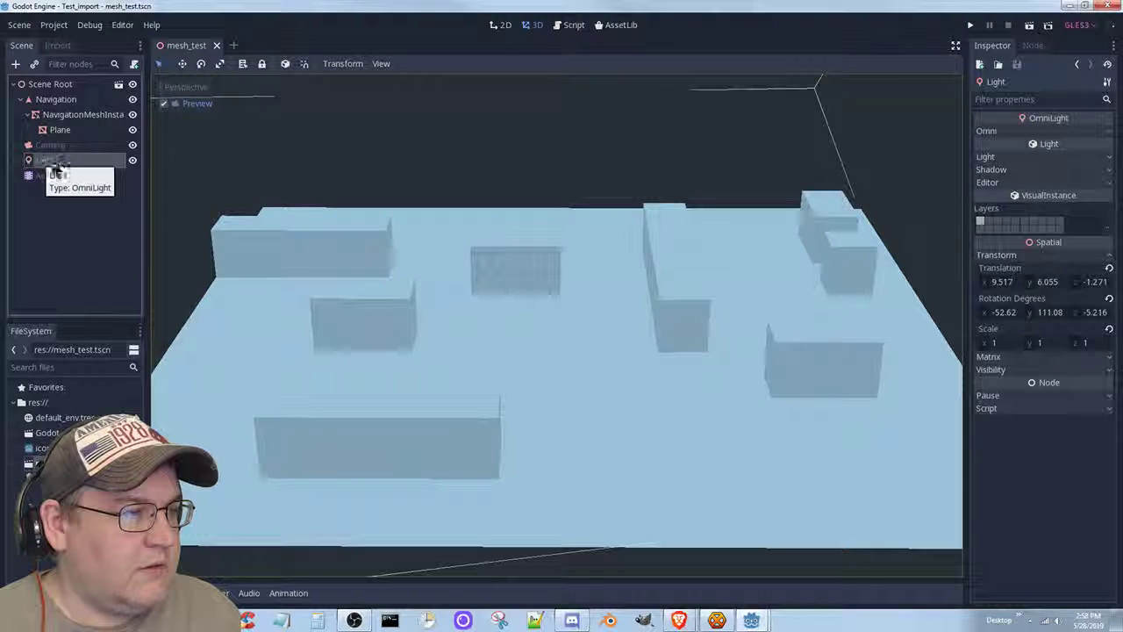
pyautogui.click(173, 105)
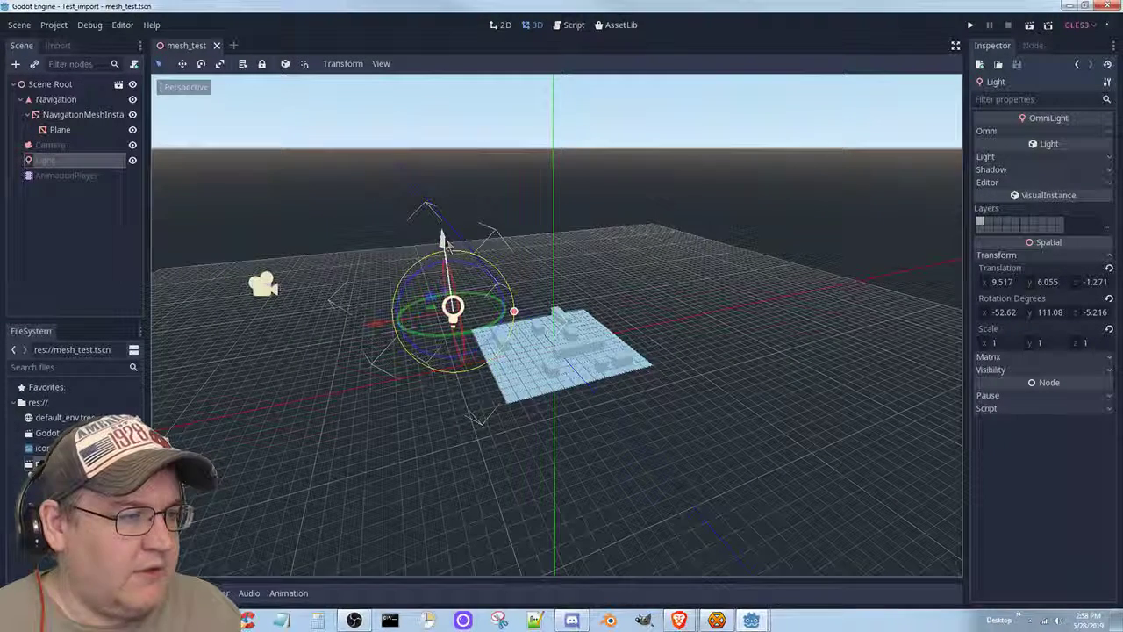
pyautogui.scroll(-10, 426, 281)
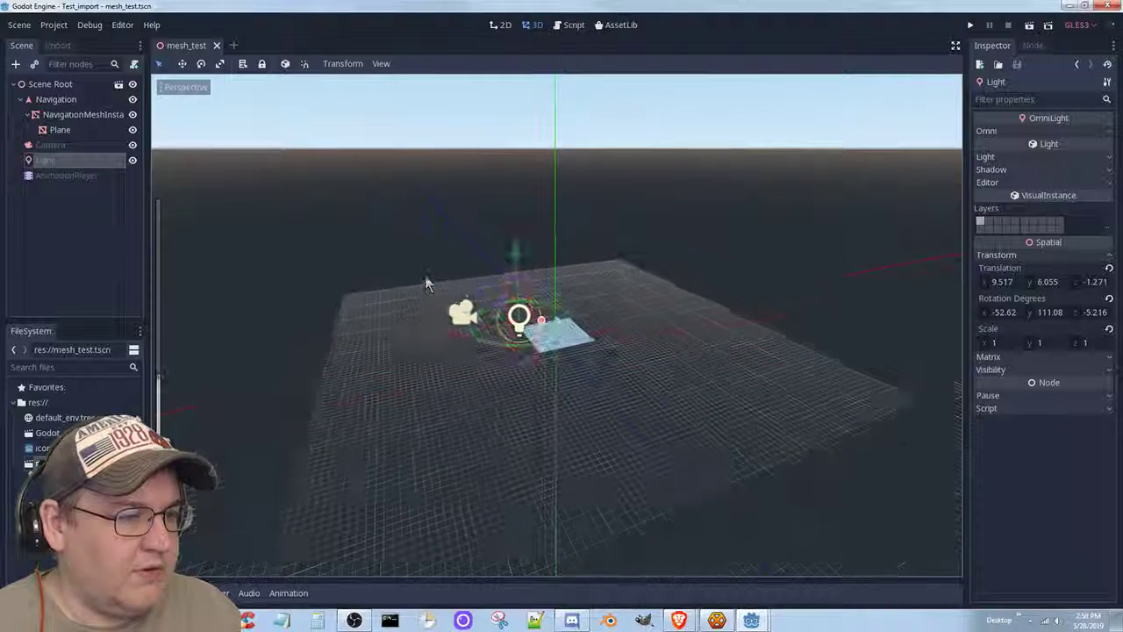
pyautogui.moveTo(516, 248); pyautogui.dragTo(501, 79)
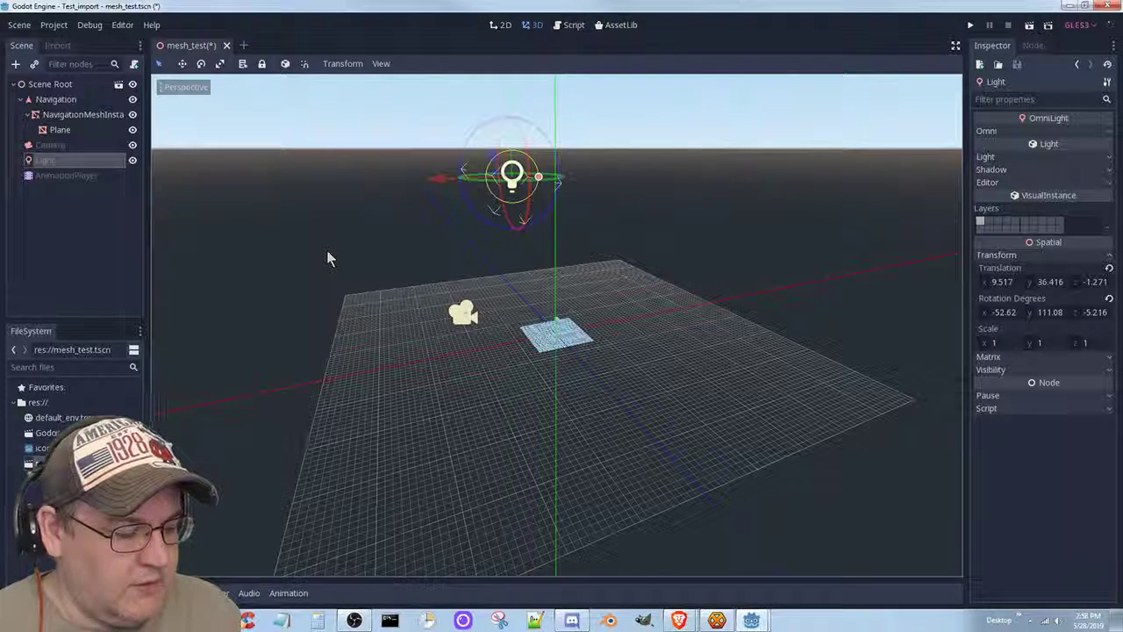
pyautogui.click(53, 145)
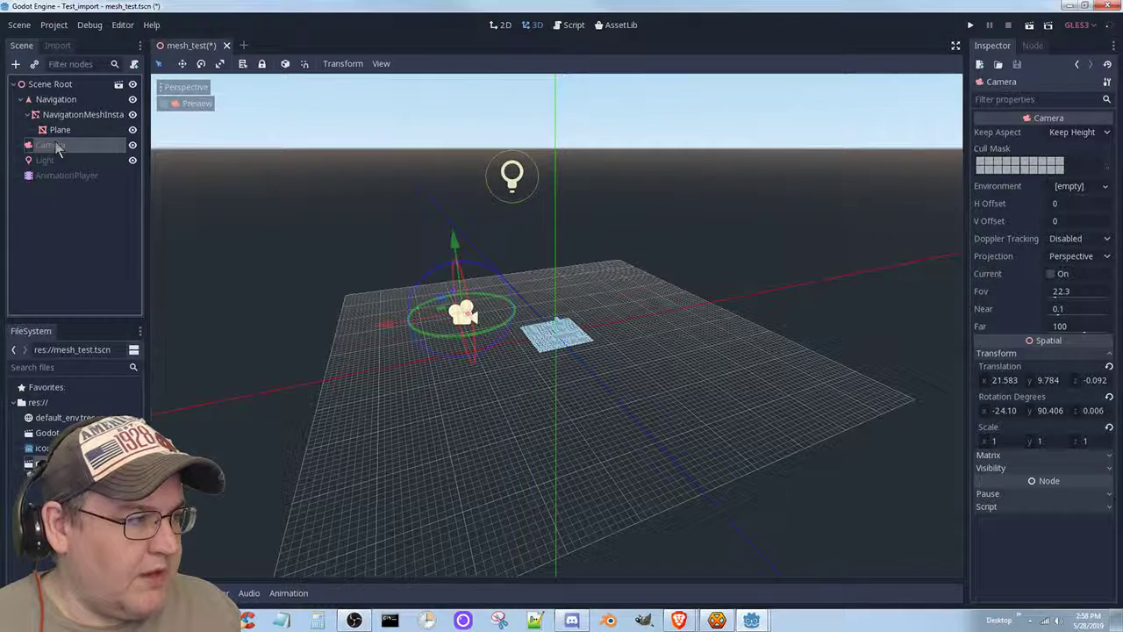
pyautogui.click(165, 104)
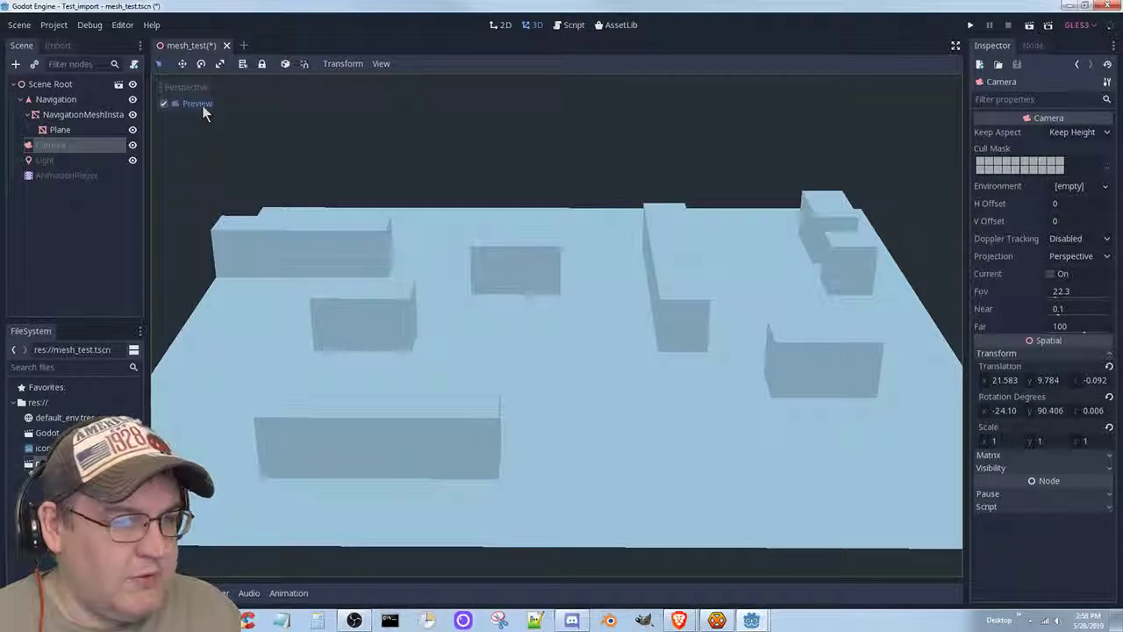
pyautogui.click(201, 105)
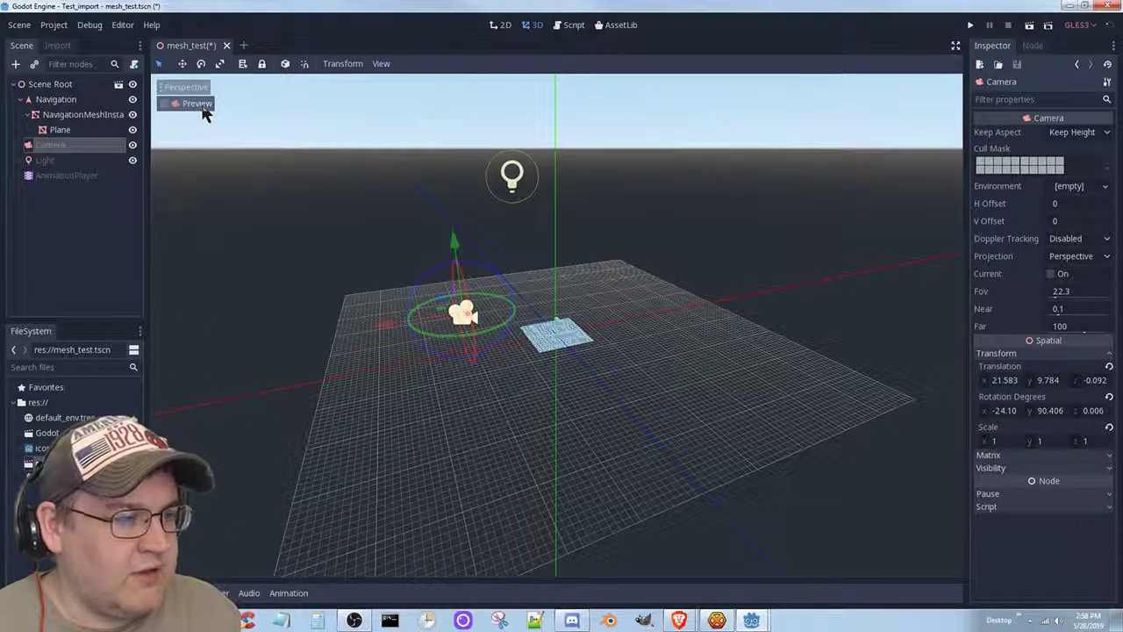
pyautogui.hotkey('ctrl', 's')
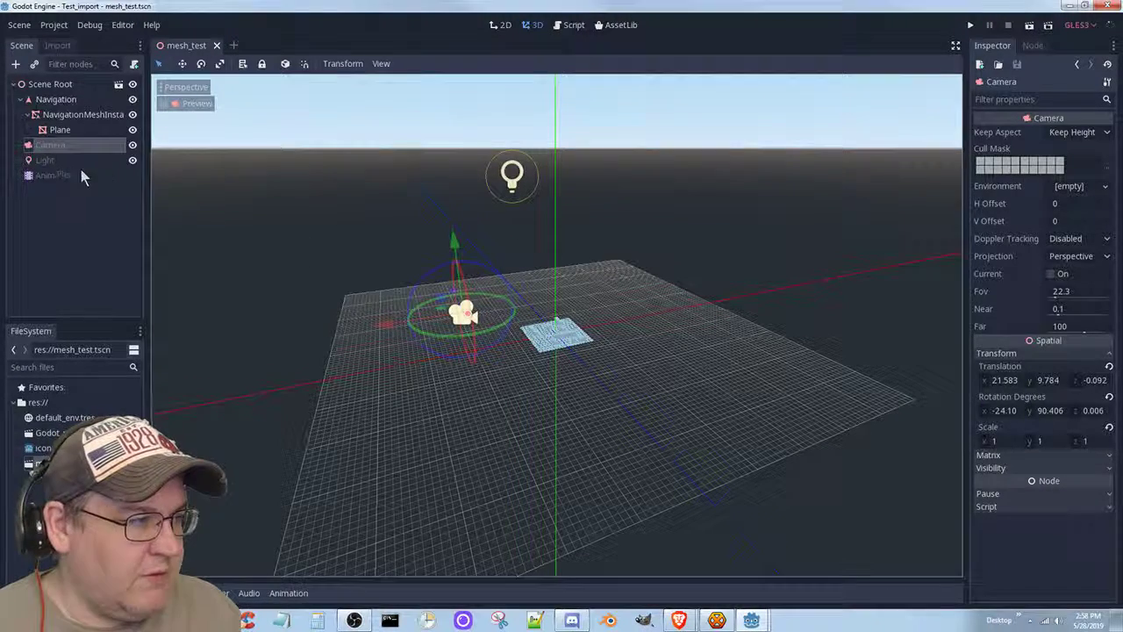
# Widen the omni light's range, check it through the camera preview, and save.
pyautogui.click(53, 162)
pyautogui.moveTo(538, 177)
pyautogui.mouseDown()
pyautogui.moveTo(542, 200)
pyautogui.moveTo(578, 213)
pyautogui.moveTo(502, 205)
pyautogui.moveTo(514, 181)
pyautogui.moveTo(523, 192)
pyautogui.mouseUp()
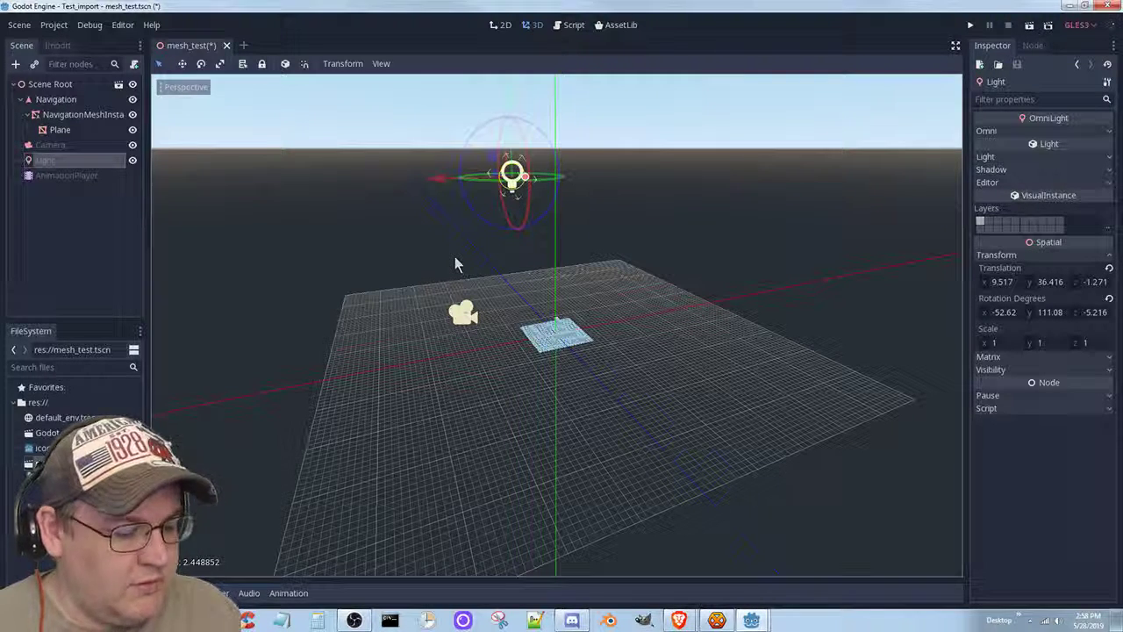
pyautogui.hotkey('ctrl', 's')
pyautogui.click(47, 145)
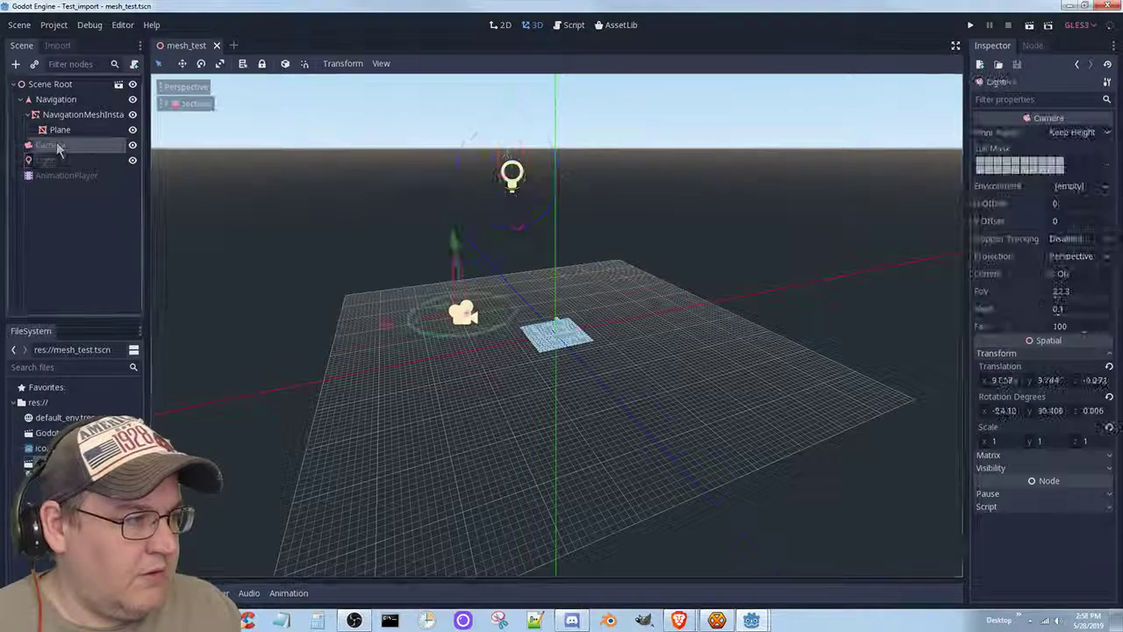
pyautogui.click(194, 105)
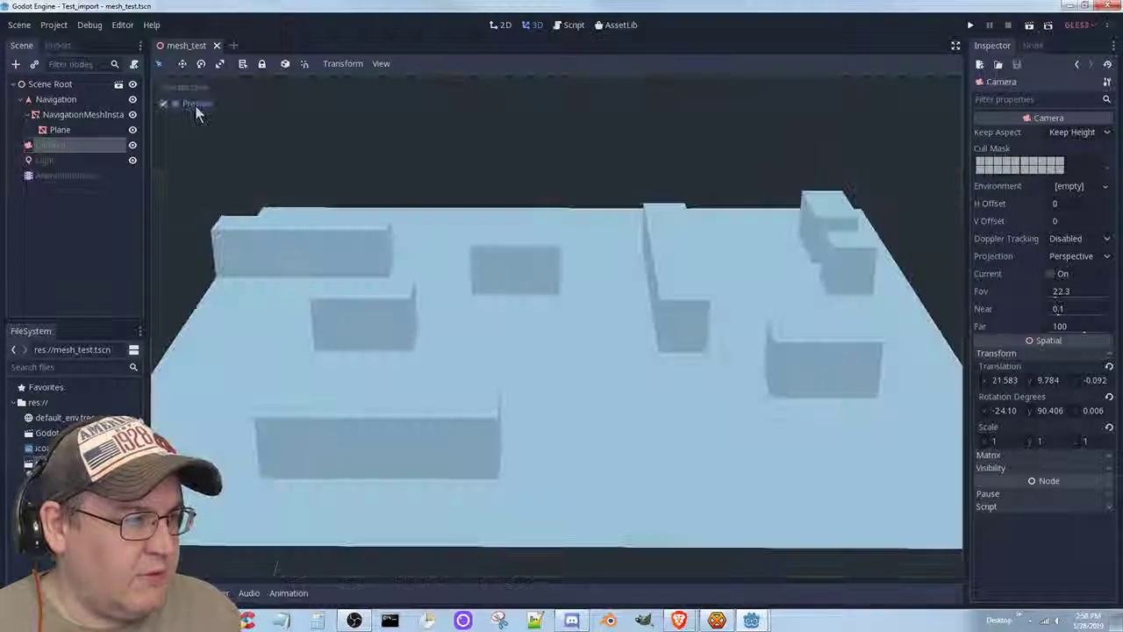
pyautogui.click(195, 105)
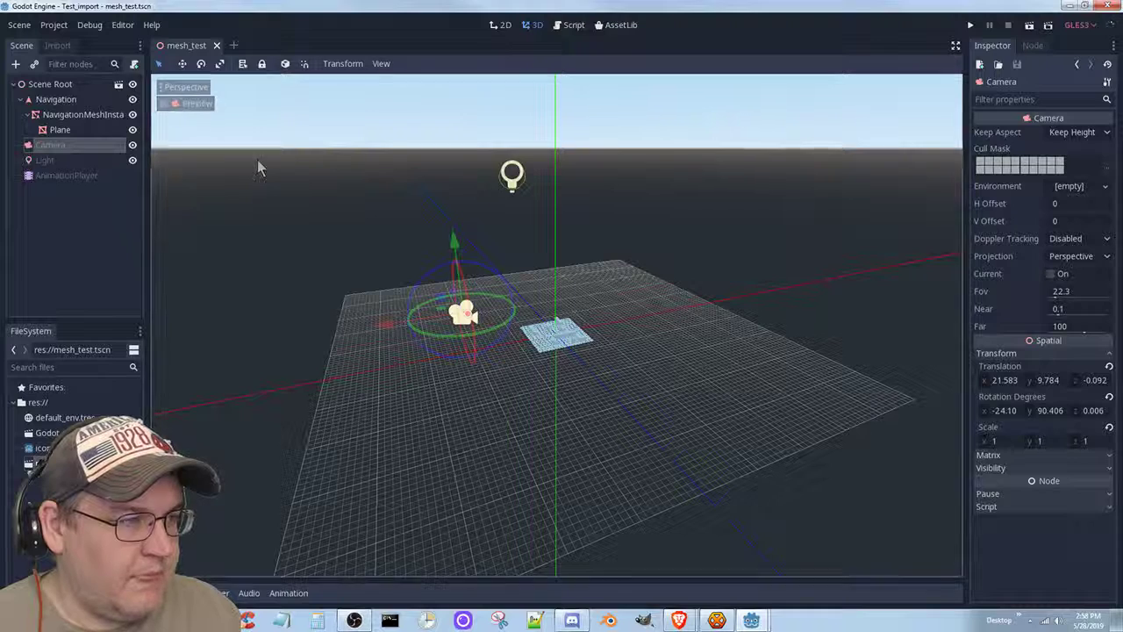
pyautogui.click(513, 177)
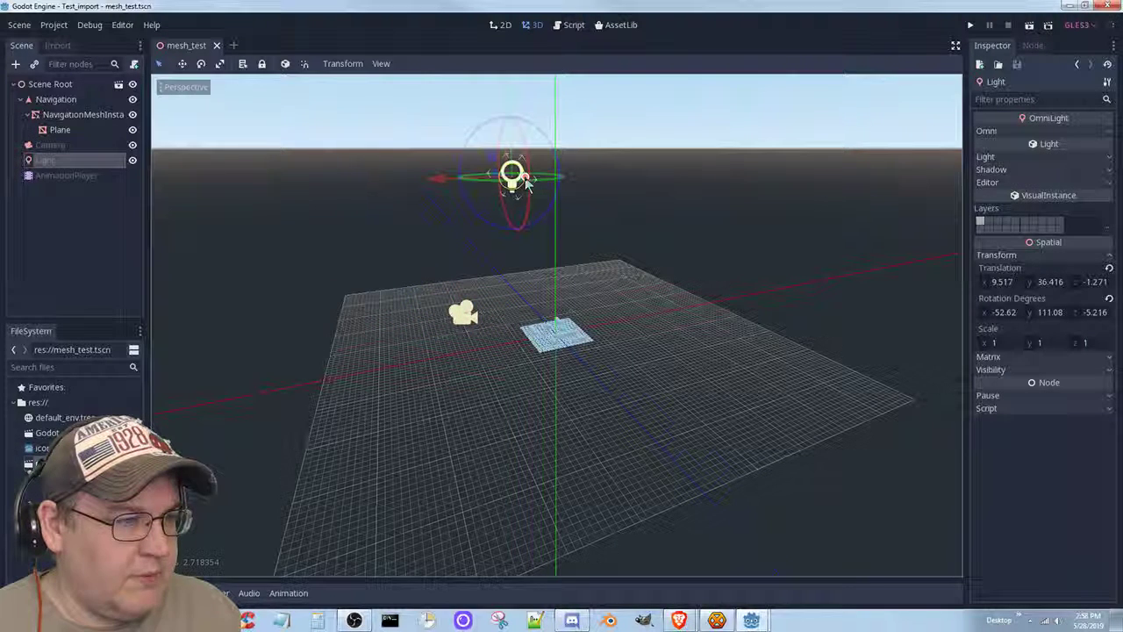
pyautogui.moveTo(527, 181); pyautogui.dragTo(621, 277)
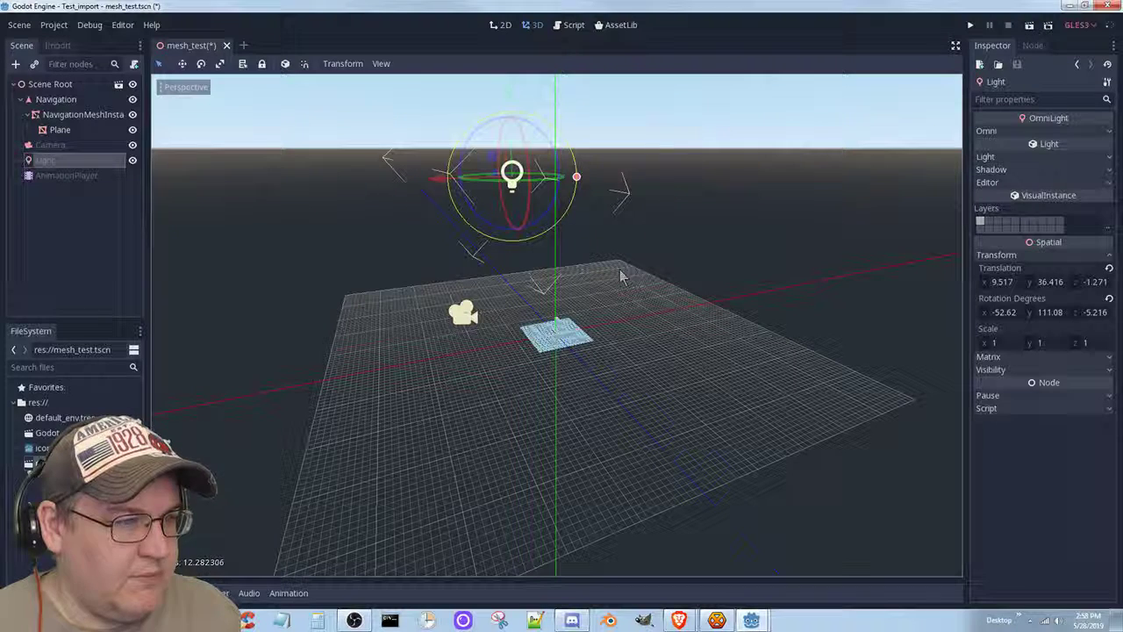
pyautogui.hotkey('ctrl', 's')
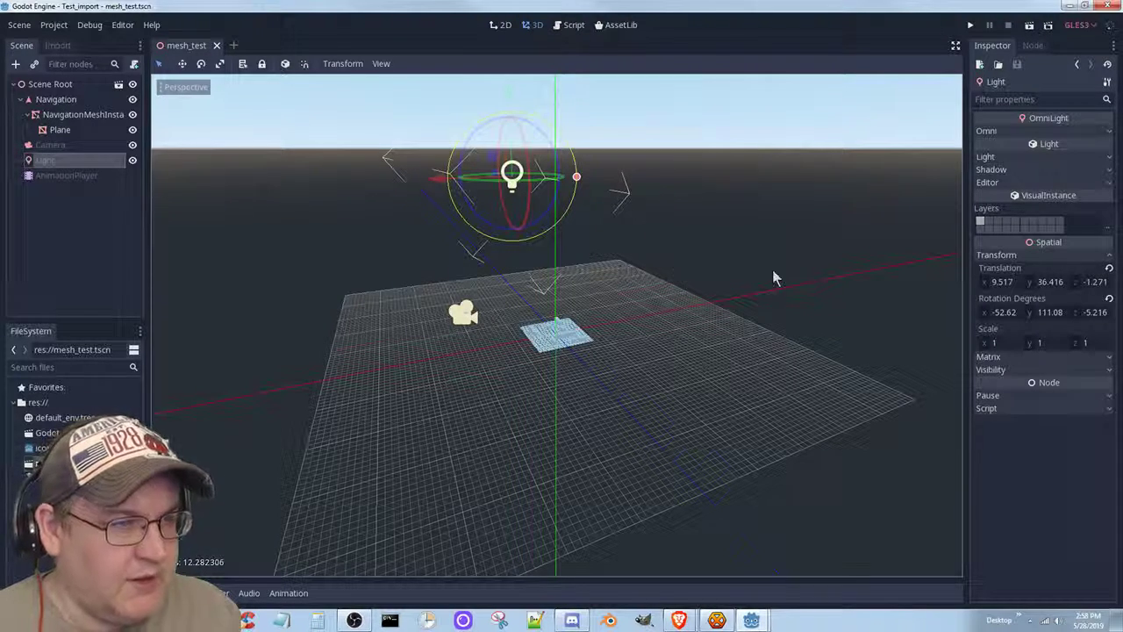
# Test-run the scene, shrink the omni light's range to about 1.1, save, and test-run again.
pyautogui.click(1030, 26)
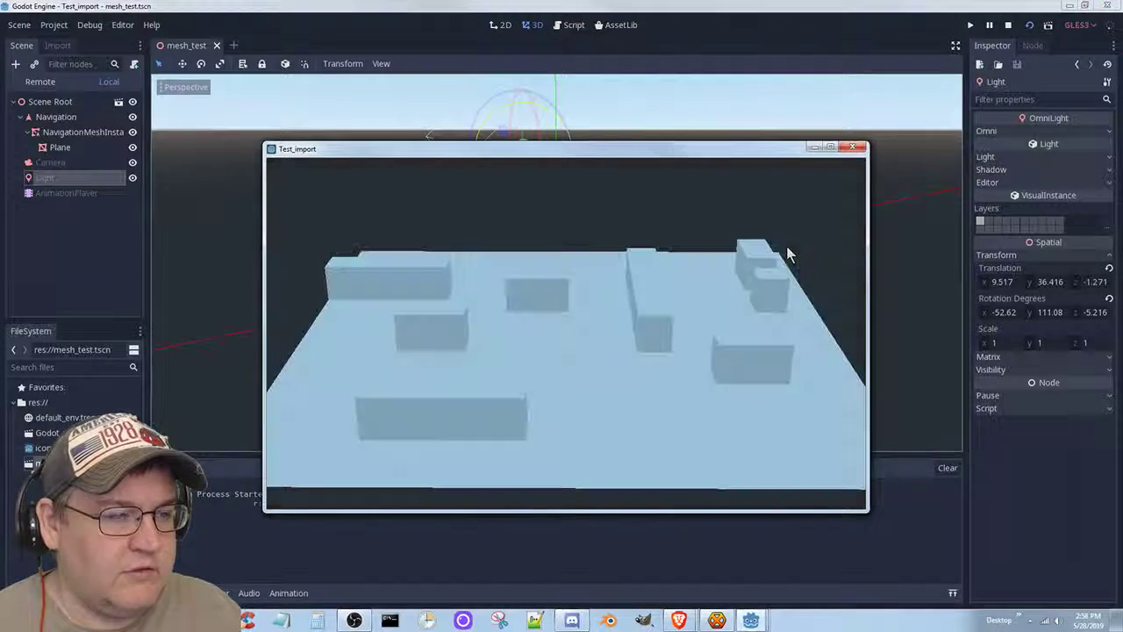
pyautogui.click(861, 152)
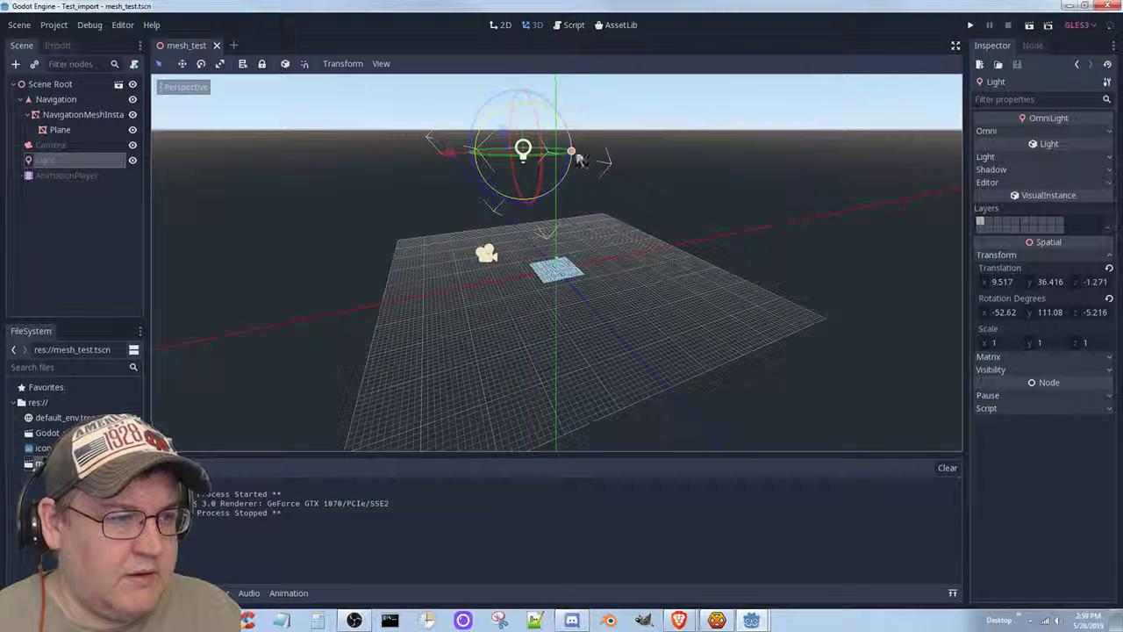
pyautogui.moveTo(571, 155); pyautogui.dragTo(523, 152)
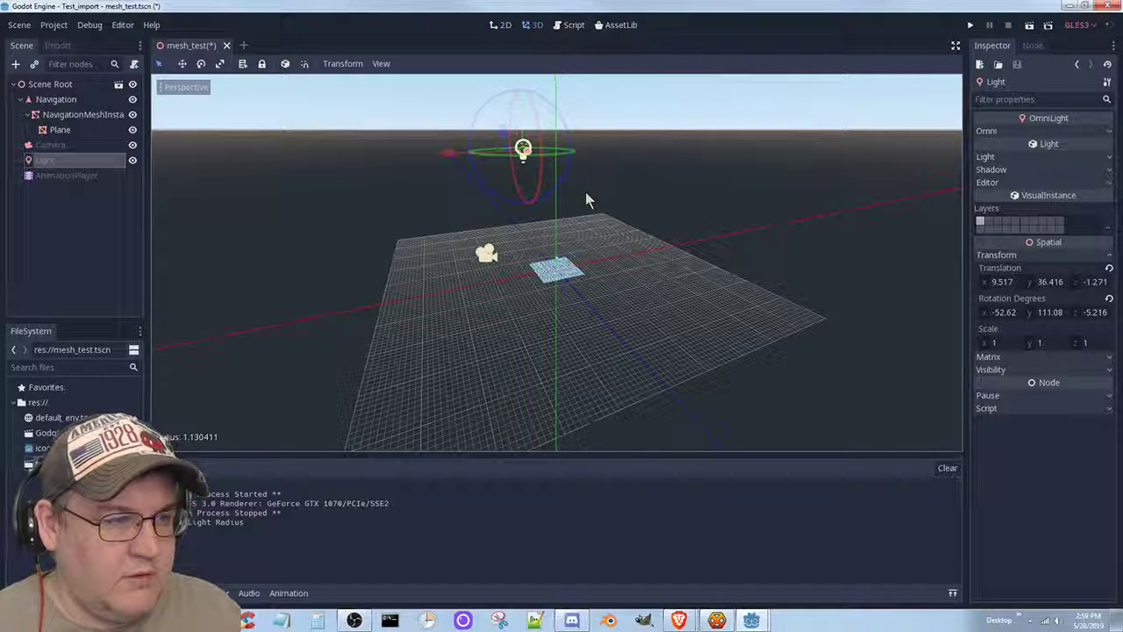
pyautogui.hotkey('ctrl', 's')
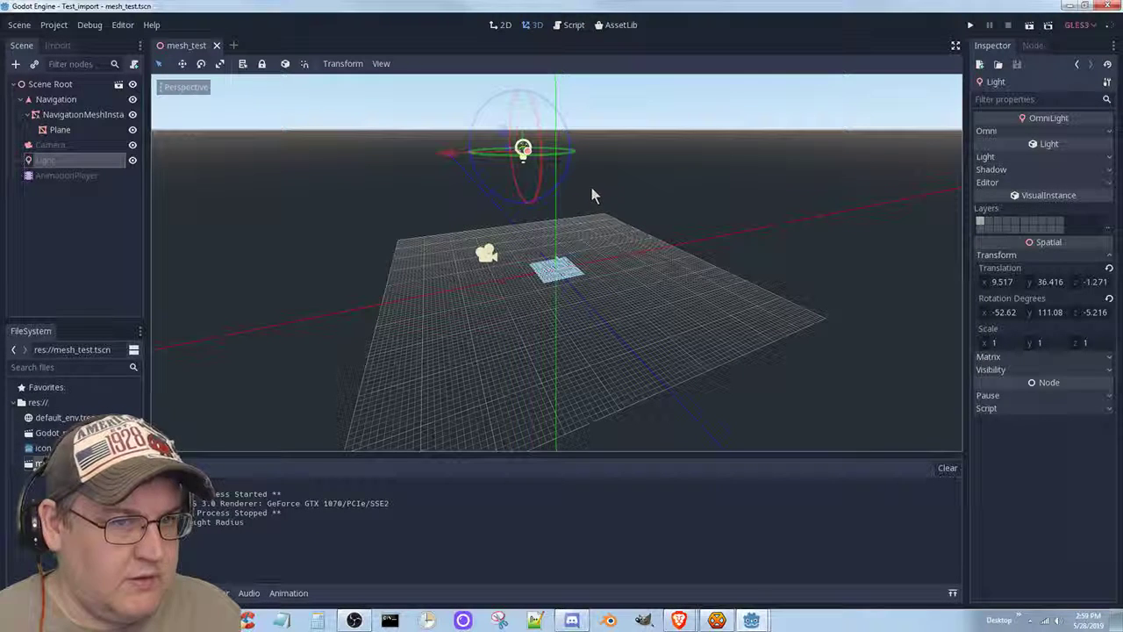
pyautogui.click(1032, 27)
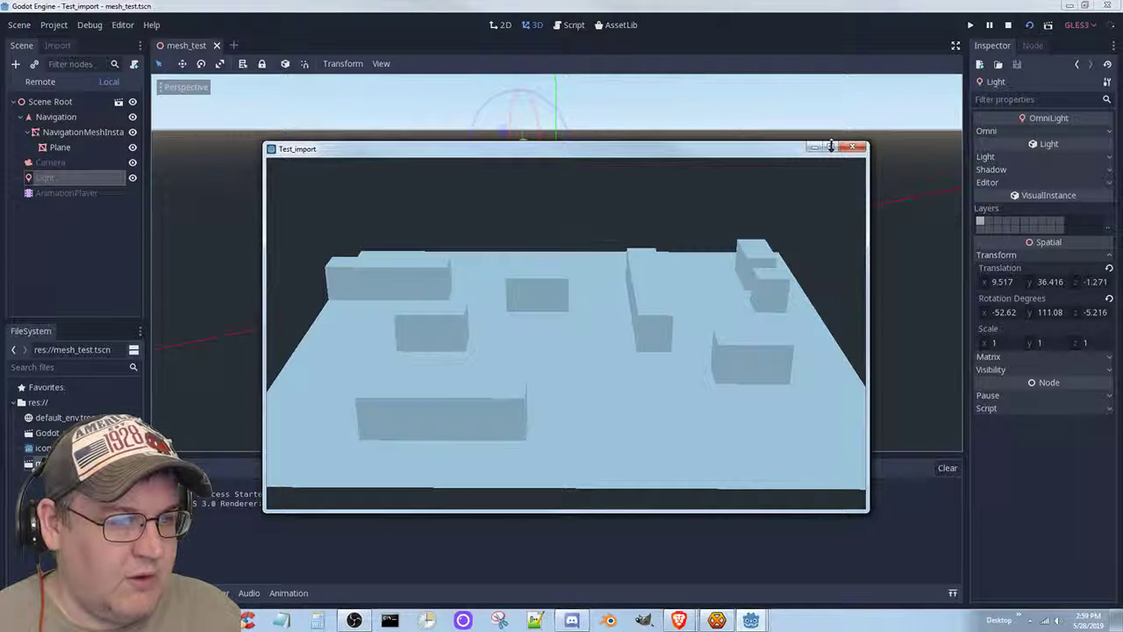
pyautogui.click(854, 152)
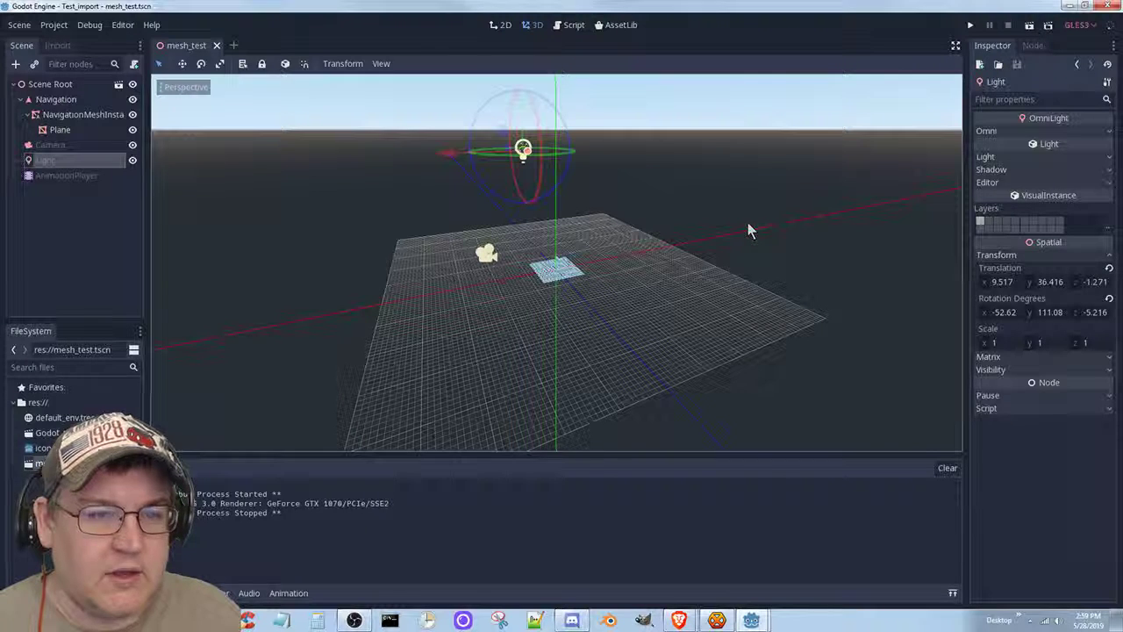
# Enlarge the omni light's range and run the scene to preview the lighting.
pyautogui.click(1107, 132)
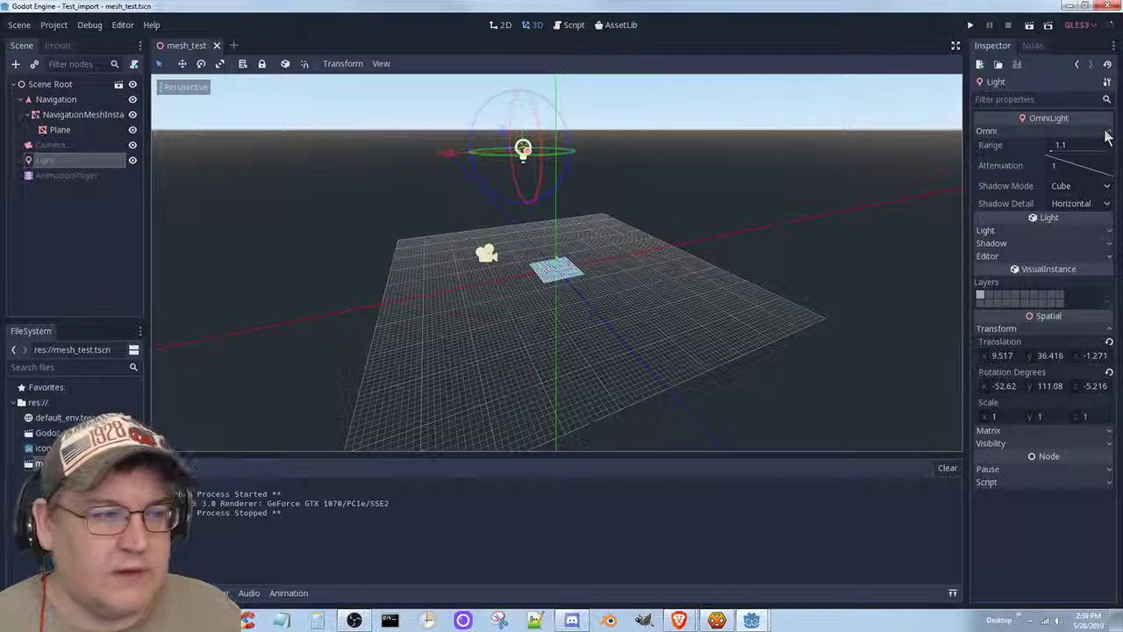
pyautogui.moveTo(524, 153); pyautogui.dragTo(648, 242)
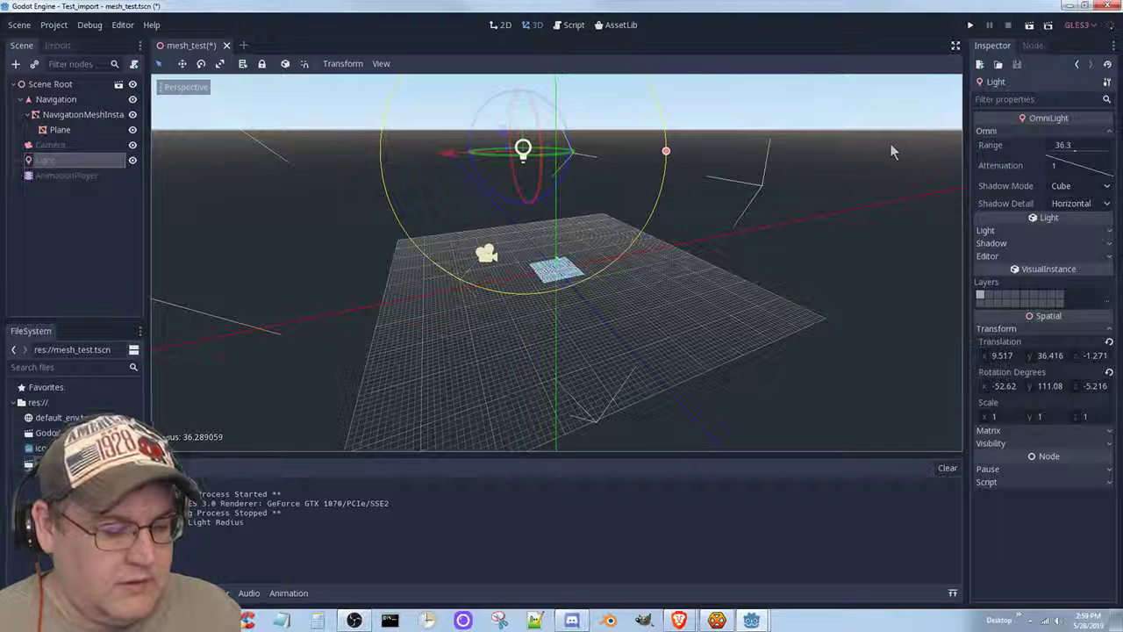
pyautogui.click(1030, 27)
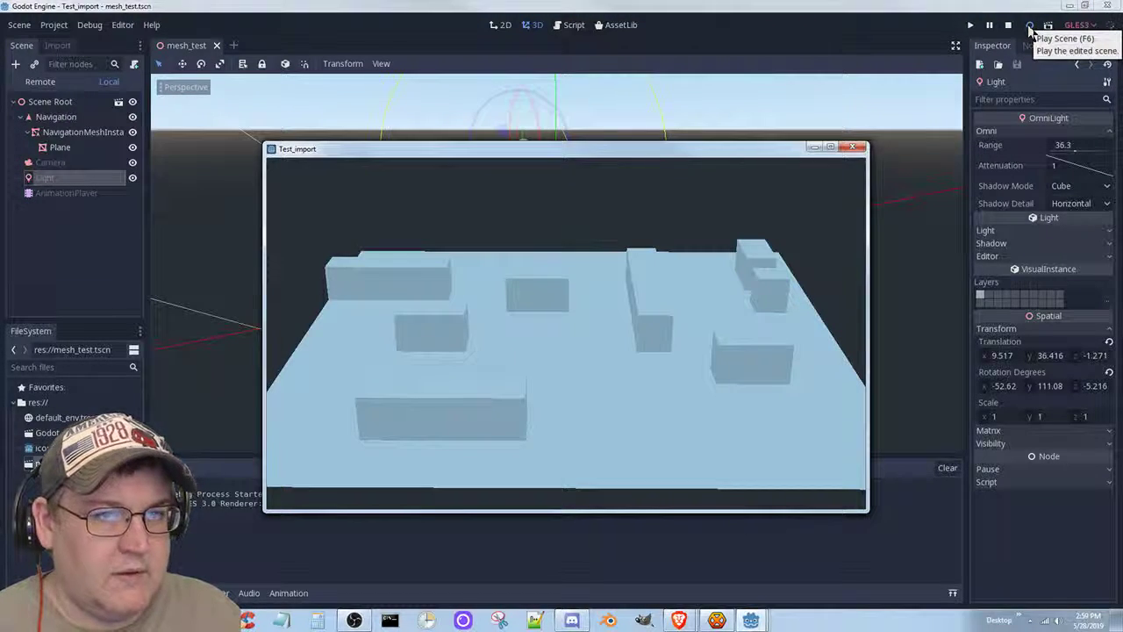
pyautogui.click(1030, 27)
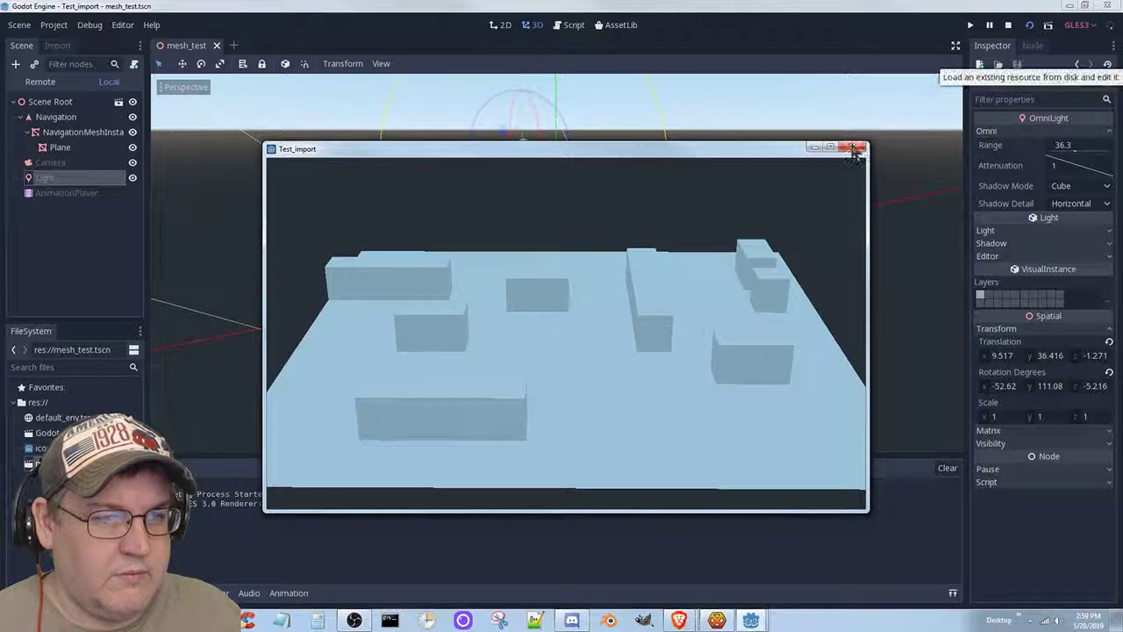
pyautogui.click(856, 148)
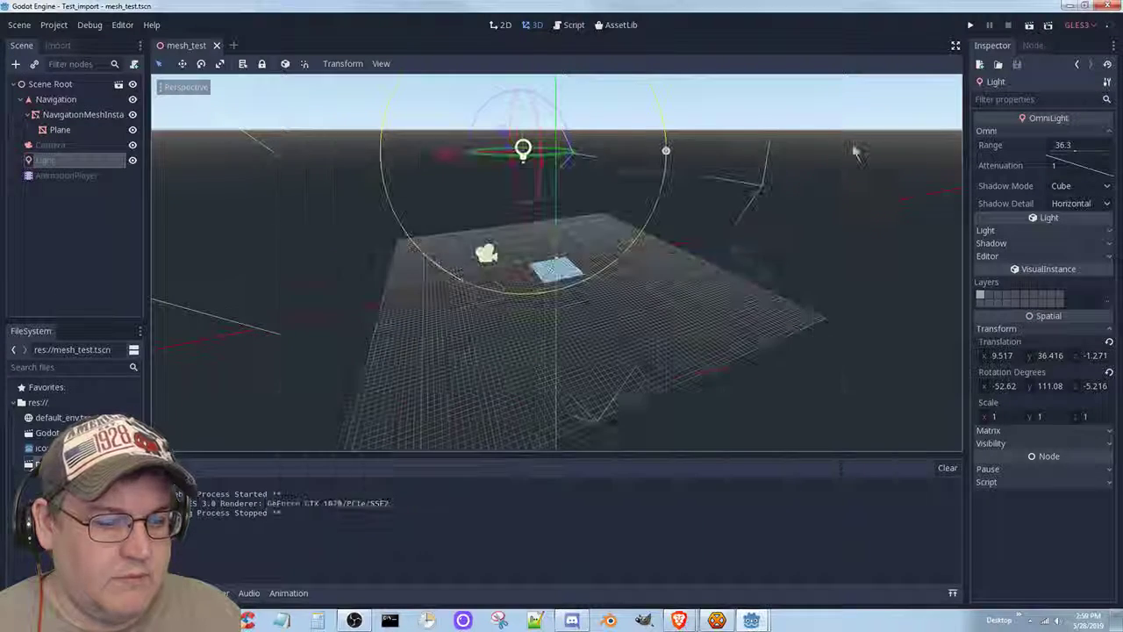
# Shrink the omni light's range to 7, keep Cube shadow mode, and save the scene.
pyautogui.moveTo(751, 621)
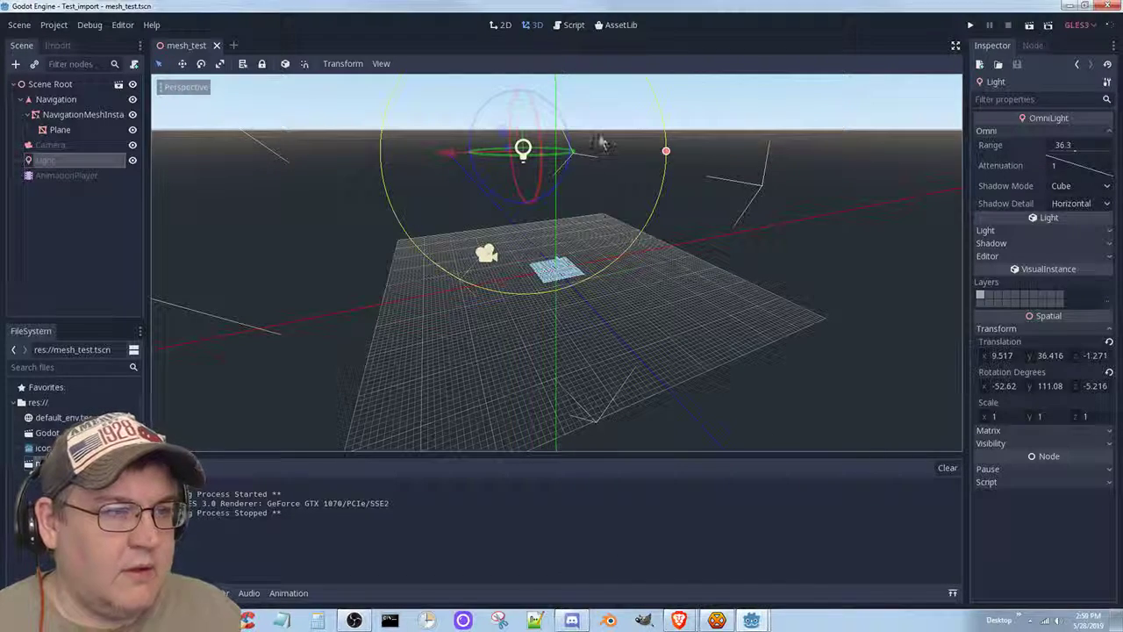
pyautogui.moveTo(666, 153); pyautogui.dragTo(549, 142)
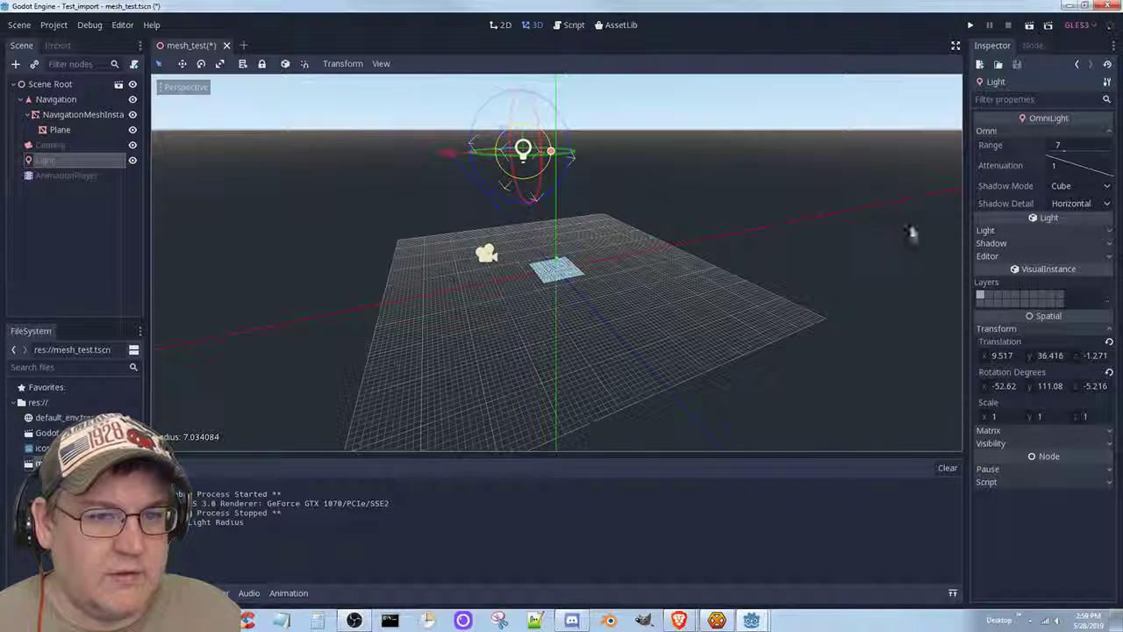
pyautogui.click(1067, 186)
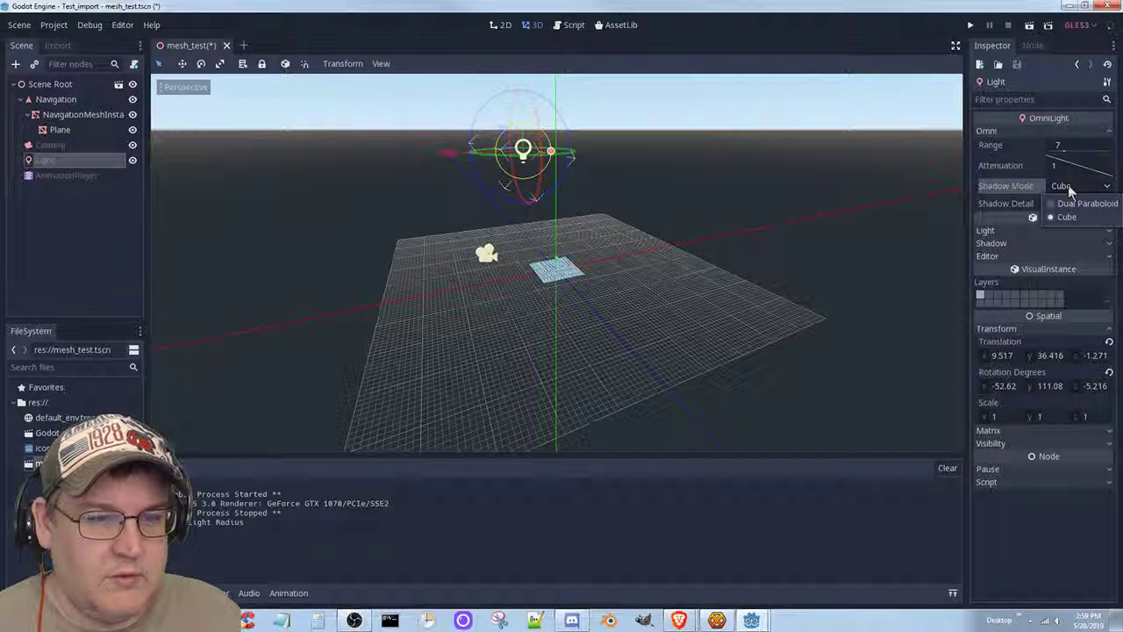
pyautogui.click(1069, 186)
pyautogui.hotkey('ctrl', 's')
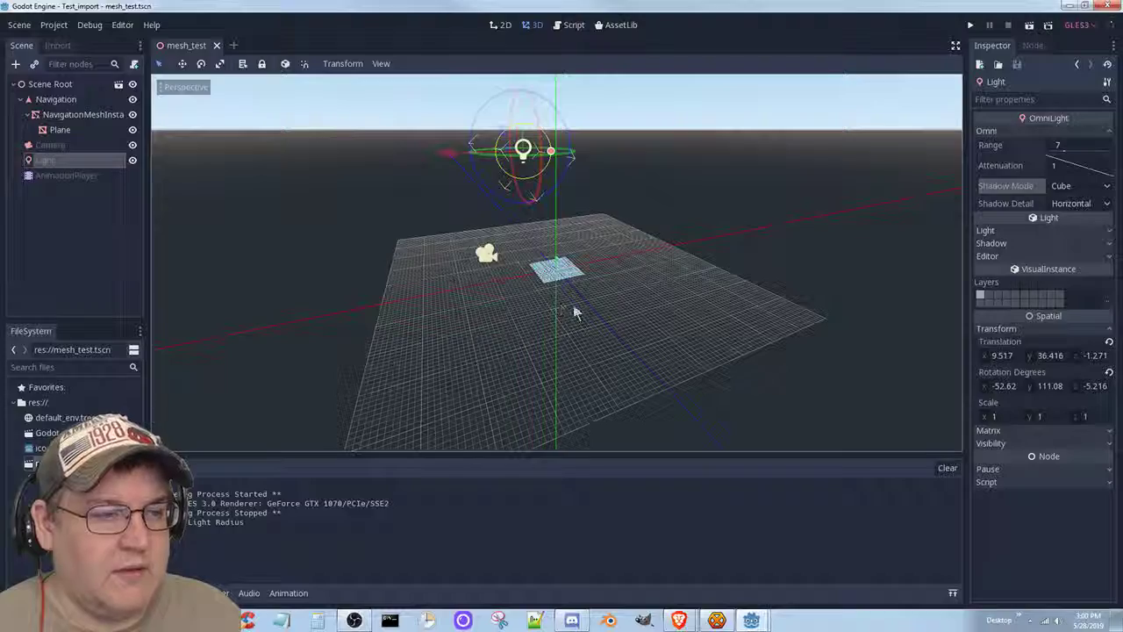
# Frame the whole maze in the 3D viewport and select the Plane node under NavigationMeshInstance.
pyautogui.scroll(5, 573, 305)
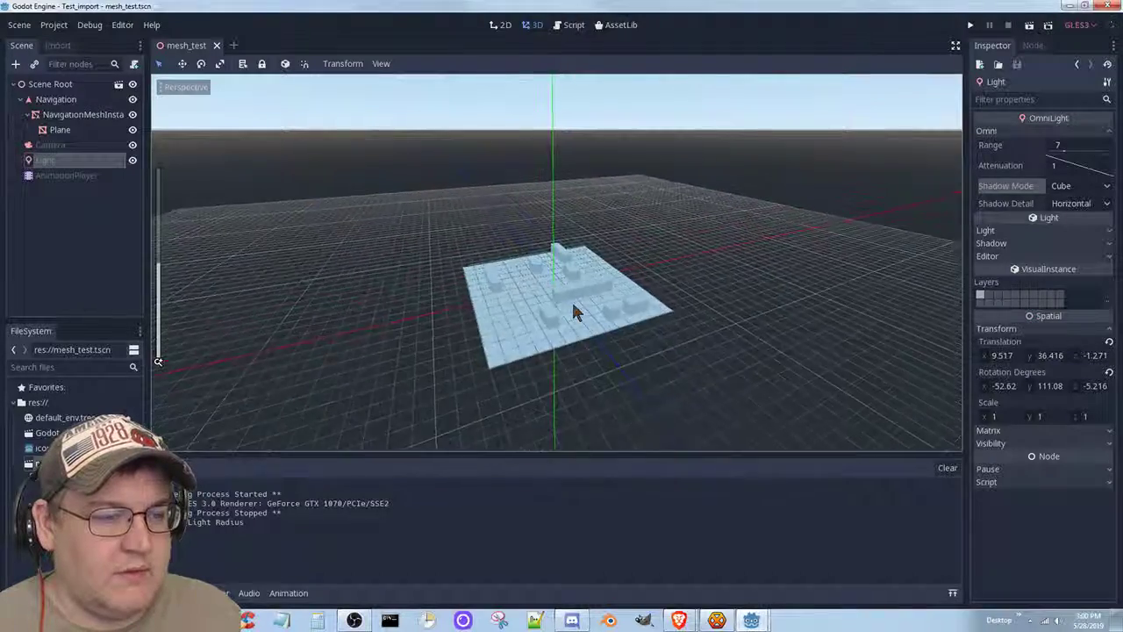
pyautogui.scroll(5, 575, 311)
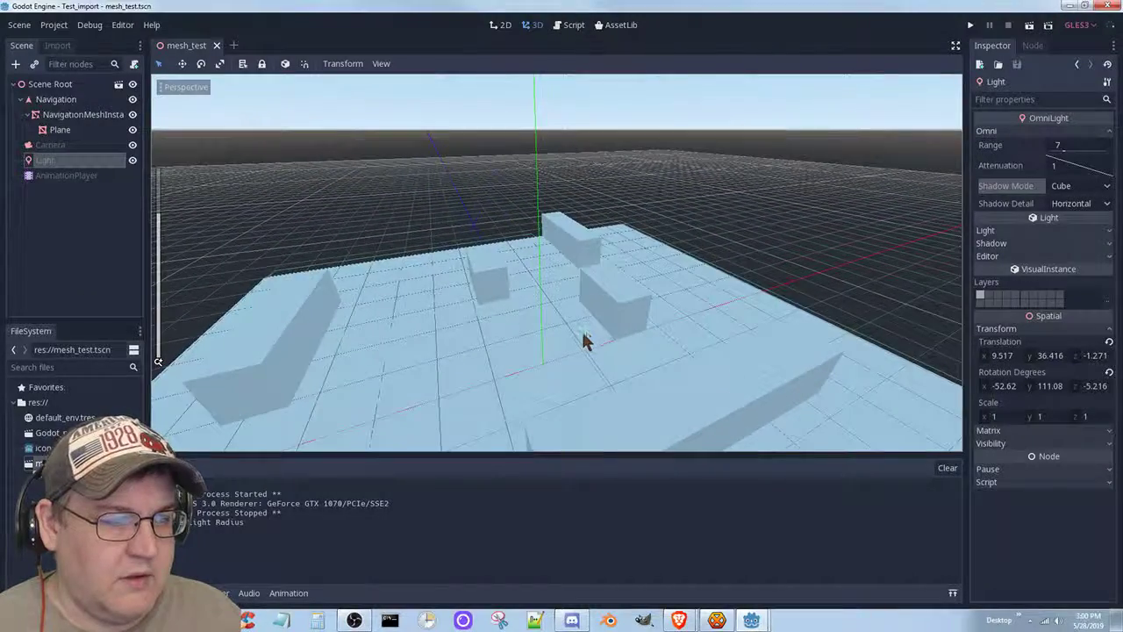
pyautogui.moveTo(583, 336); pyautogui.dragTo(554, 340, button='middle')
pyautogui.scroll(-4, 571, 336)
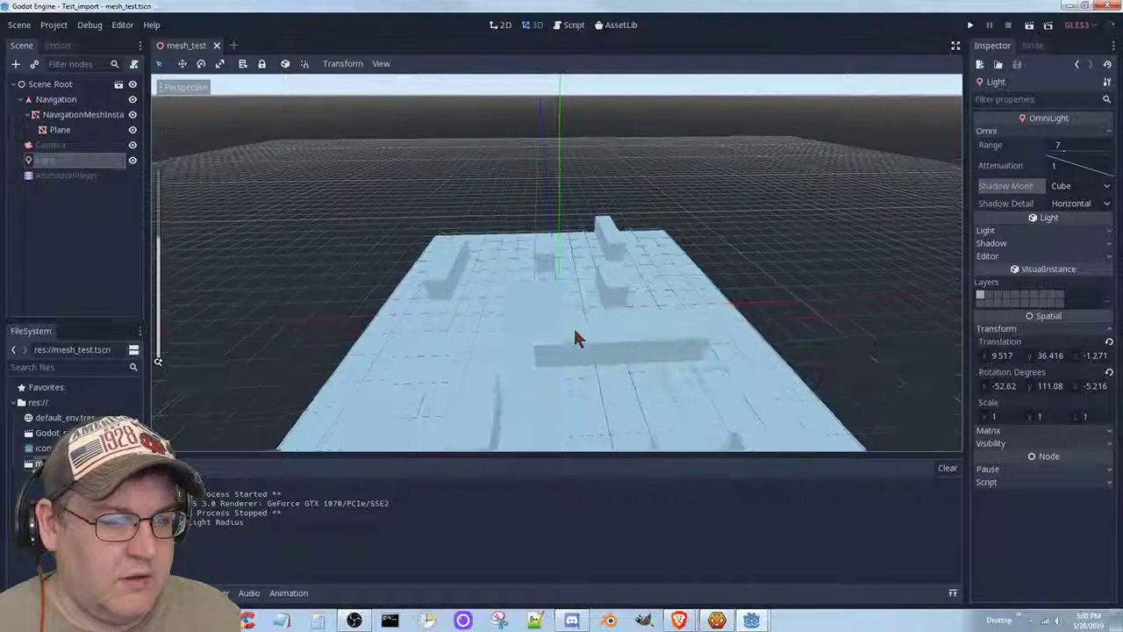
pyautogui.moveTo(576, 342); pyautogui.dragTo(579, 330, button='middle')
pyautogui.moveTo(565, 368); pyautogui.dragTo(559, 366, button='middle')
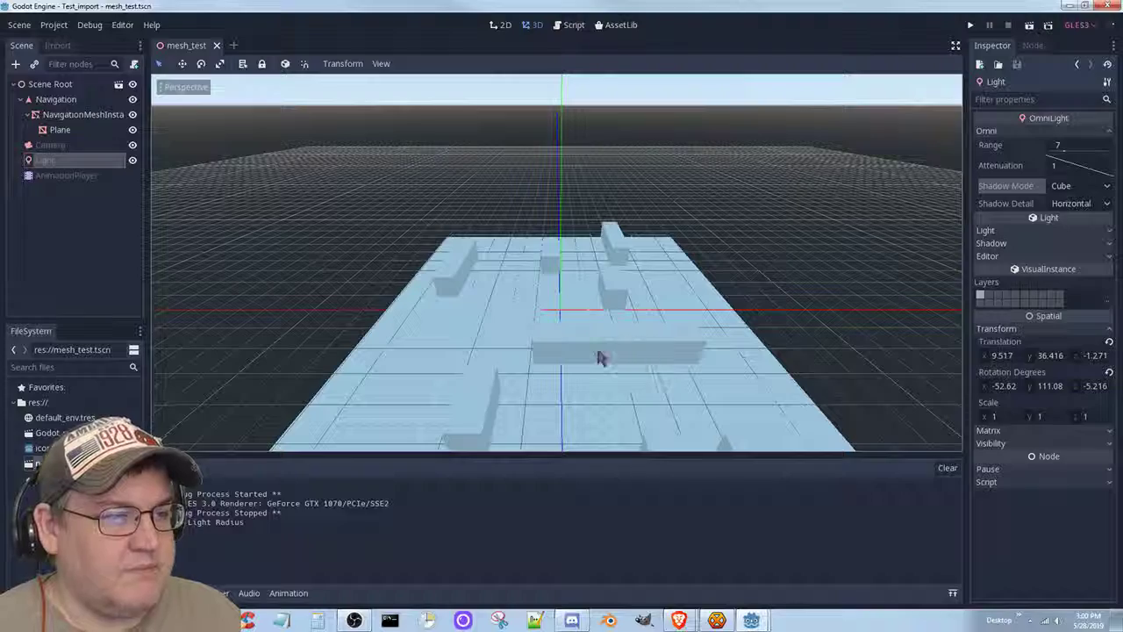
pyautogui.keyDown('shift'); pyautogui.moveTo(577, 358); pyautogui.dragTo(574, 272, button='middle'); pyautogui.keyUp('shift')
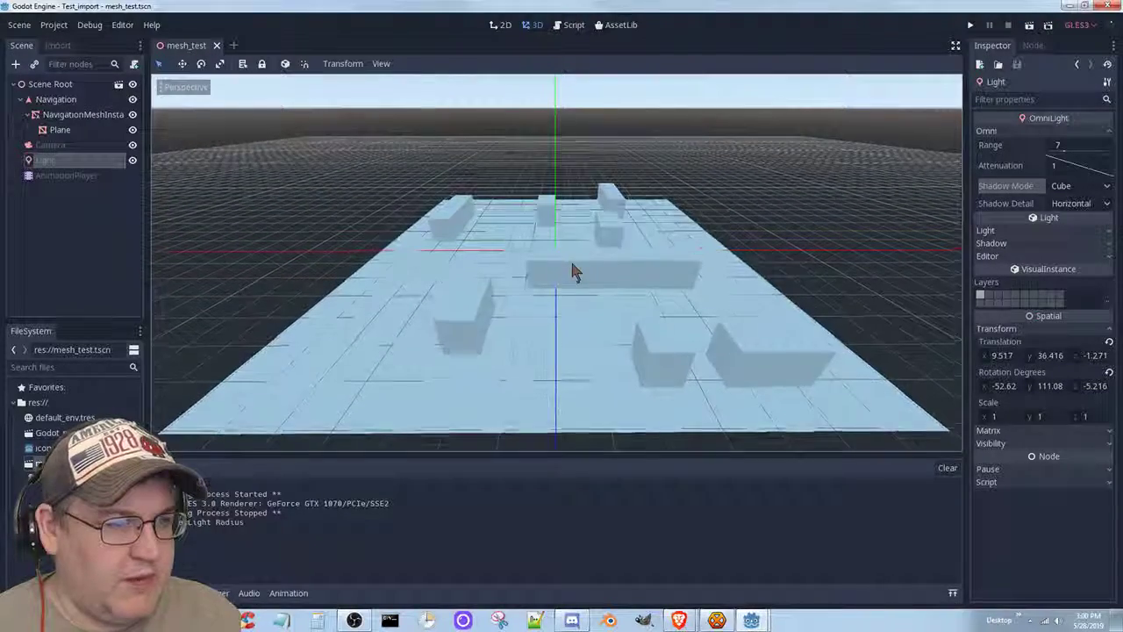
pyautogui.click(59, 130)
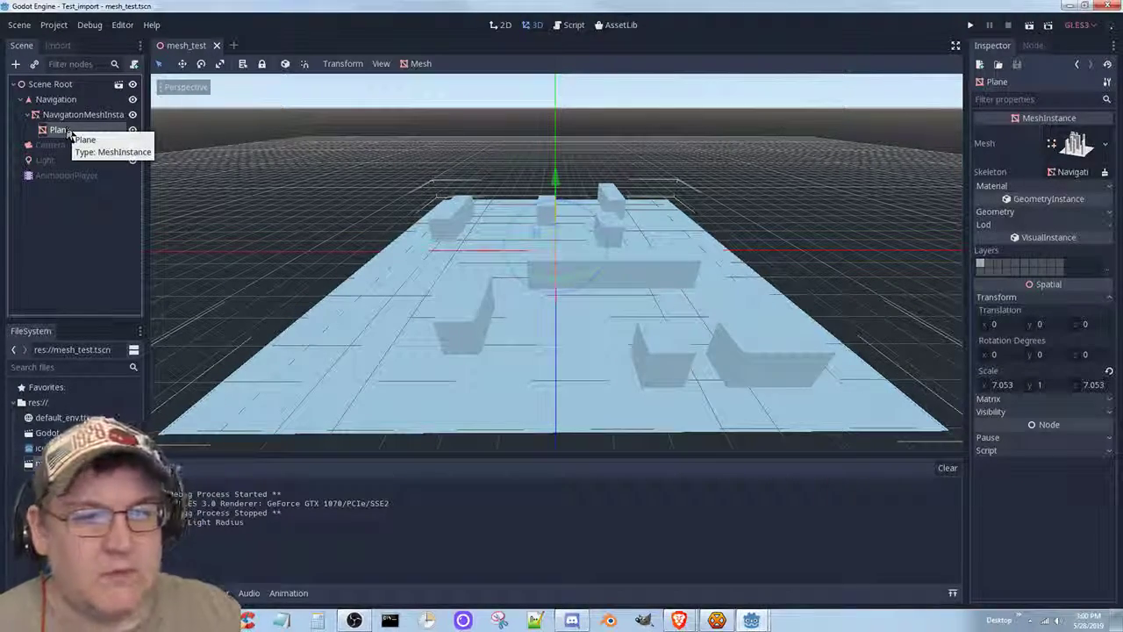
# Fill the Plane's empty material slot with a new SpatialMaterial and open its properties.
pyautogui.click(1113, 185)
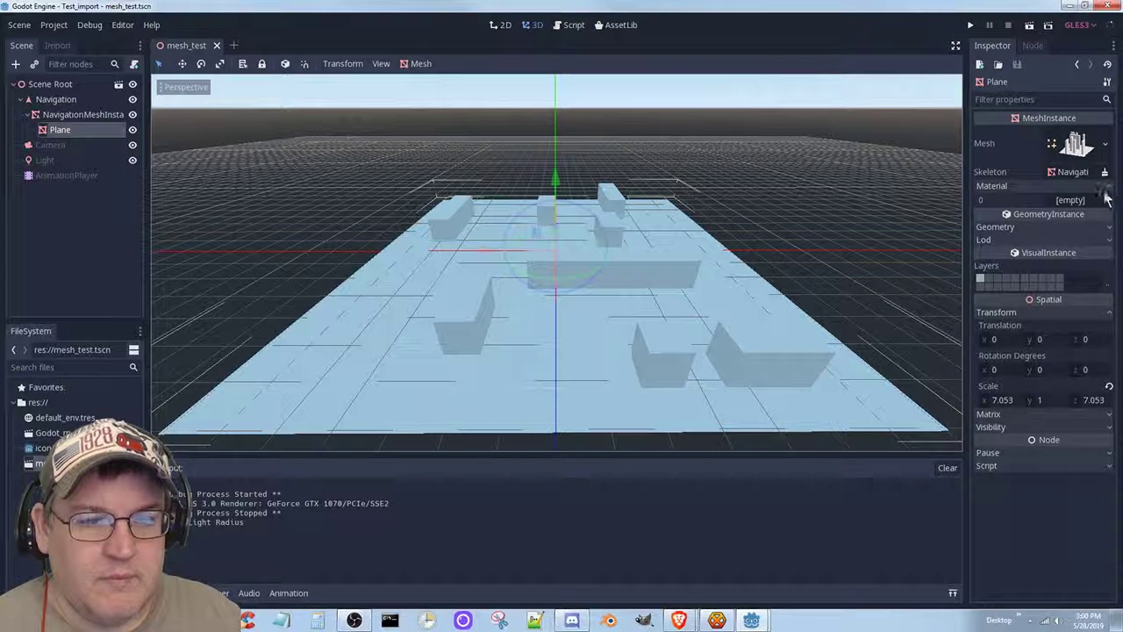
pyautogui.click(1084, 202)
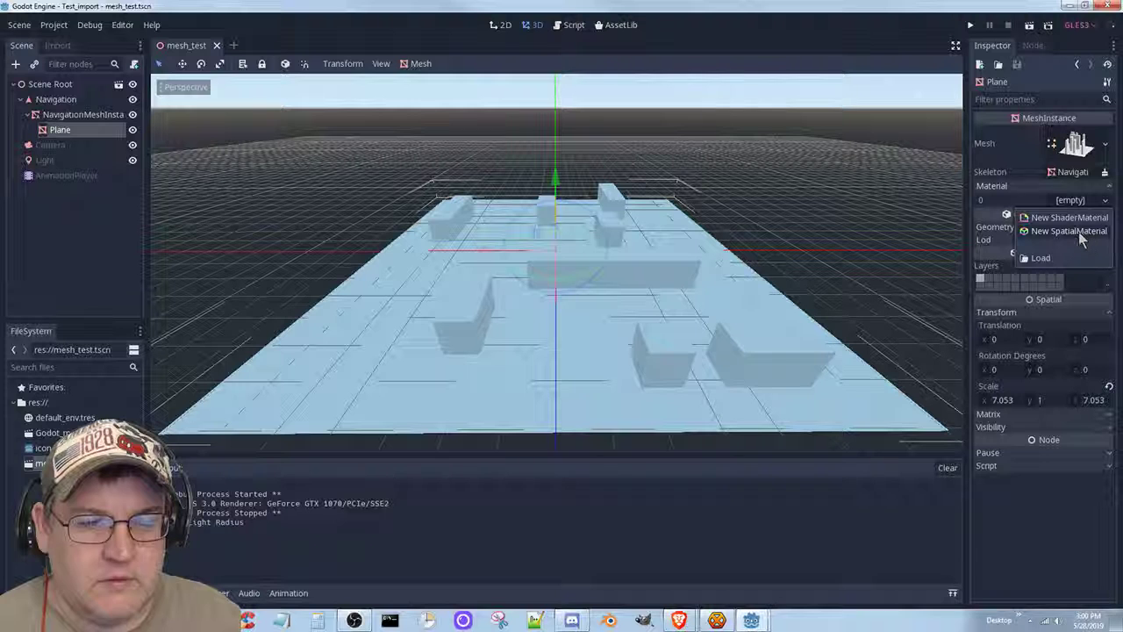
pyautogui.click(1080, 231)
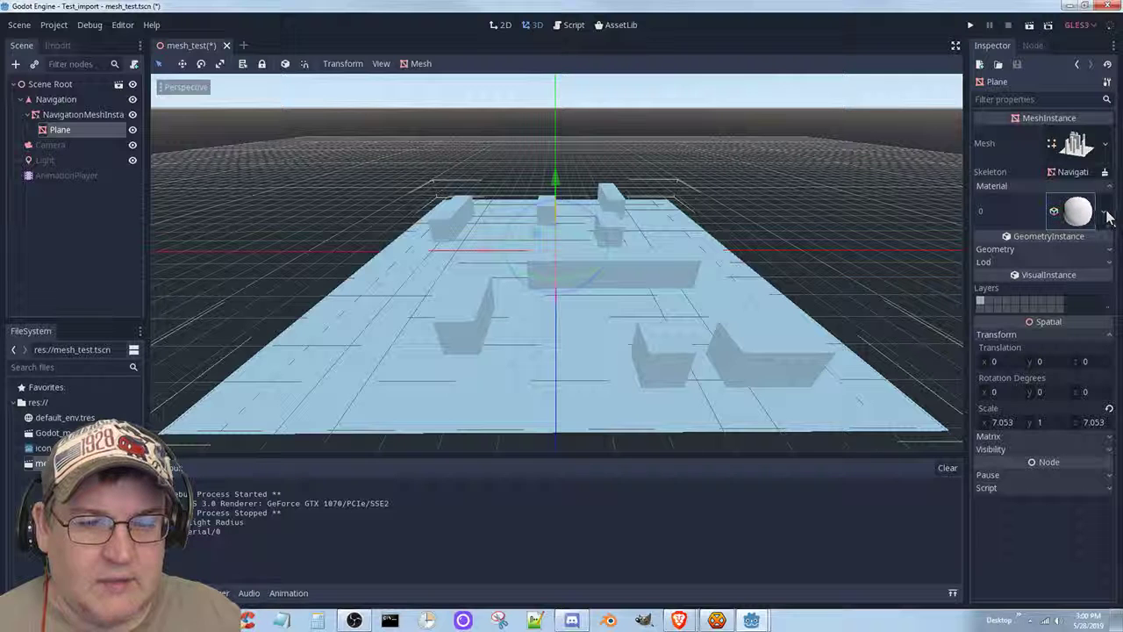
pyautogui.click(1105, 214)
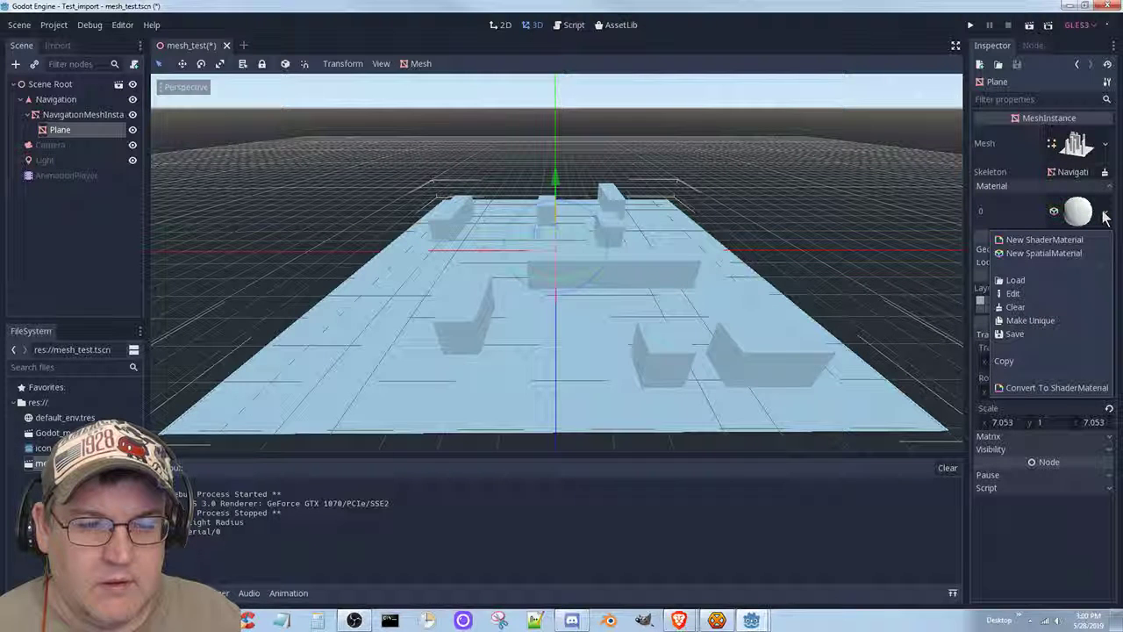
pyautogui.click(1105, 218)
pyautogui.click(1104, 218)
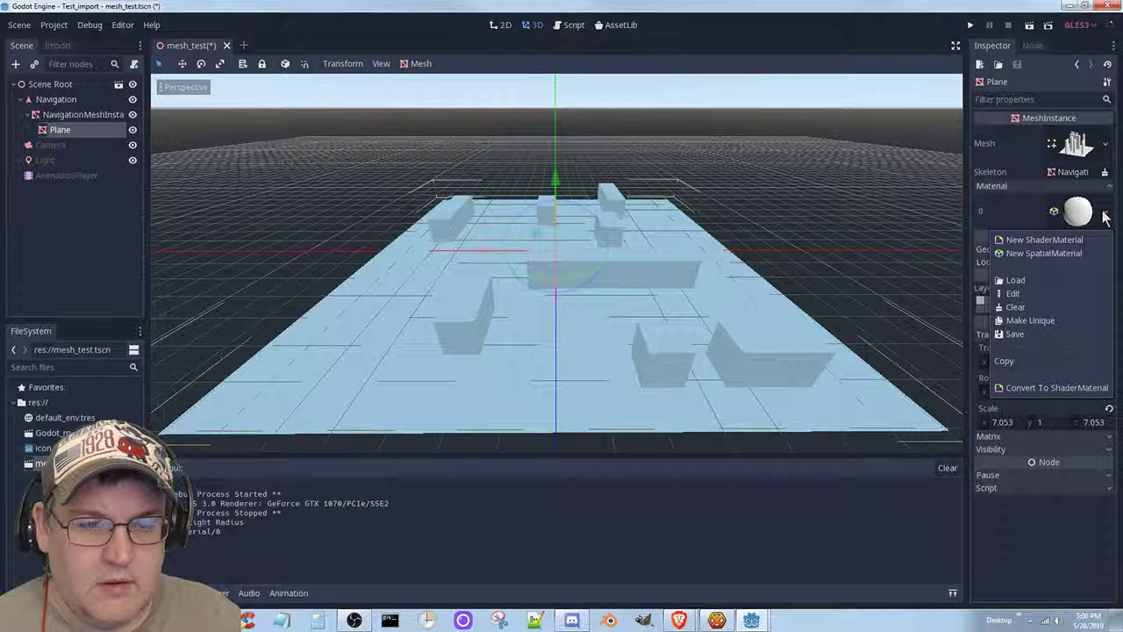
pyautogui.click(1055, 218)
pyautogui.click(1054, 217)
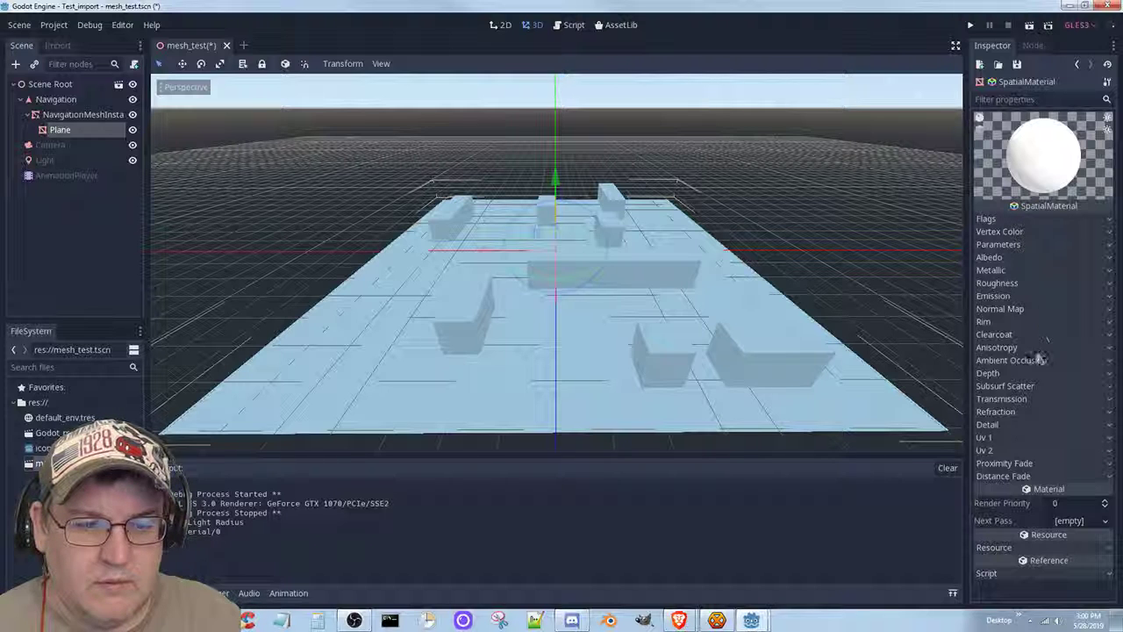
# Set the Plane material's Albedo colour to yellow-green d3ce57 and save the scene.
pyautogui.click(998, 258)
pyautogui.click(1072, 272)
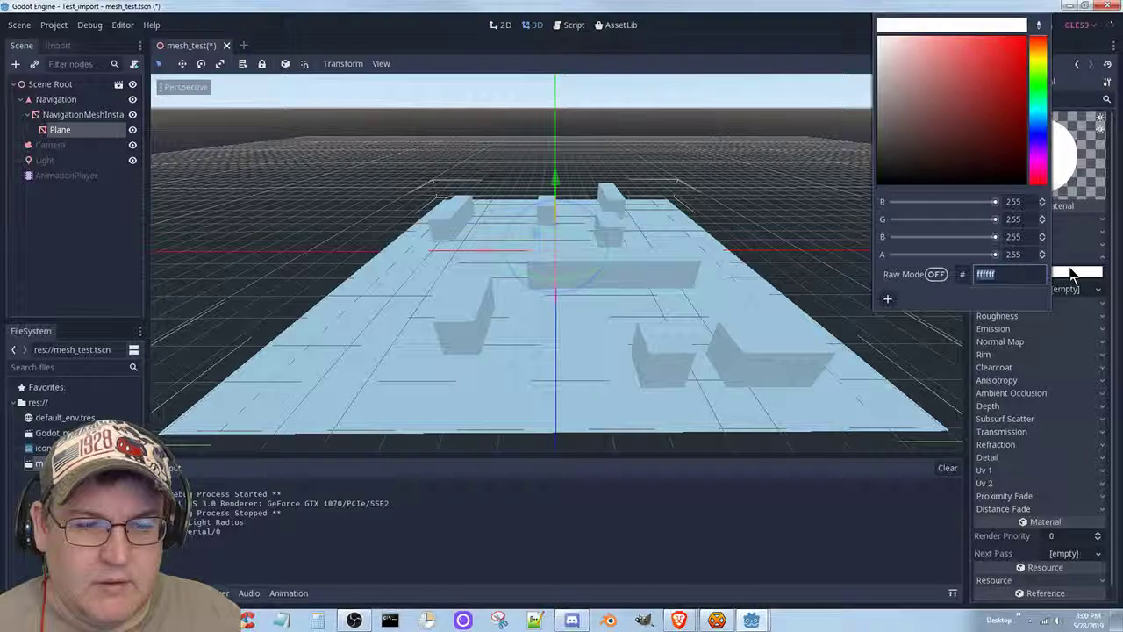
pyautogui.moveTo(1031, 163); pyautogui.dragTo(933, 132)
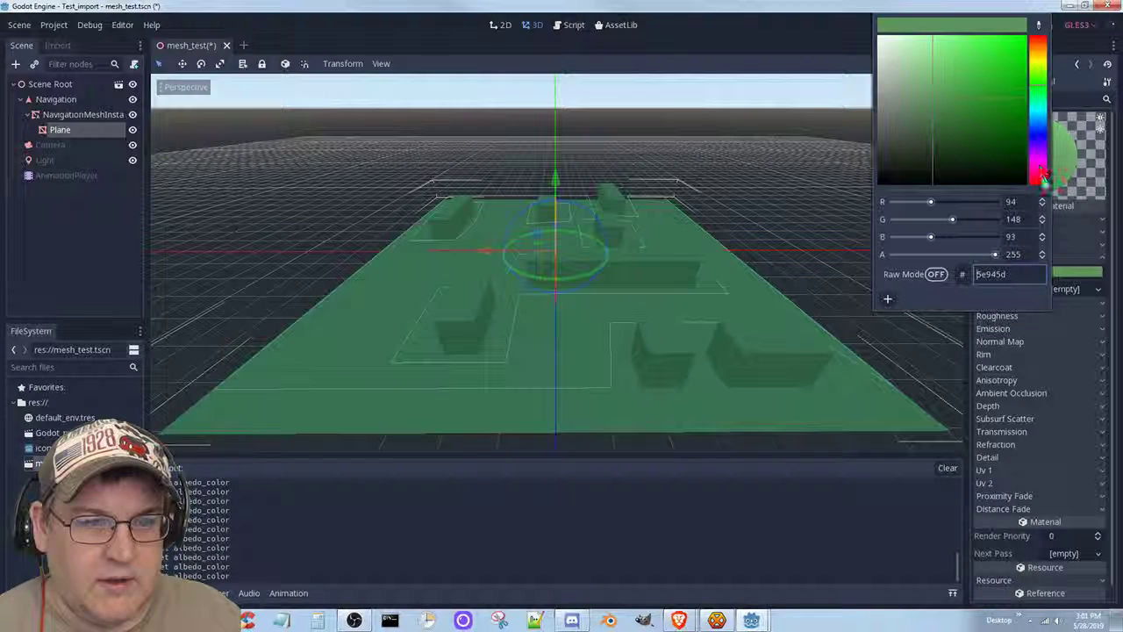
pyautogui.moveTo(1038, 73); pyautogui.dragTo(956, 55)
pyautogui.click(1040, 68)
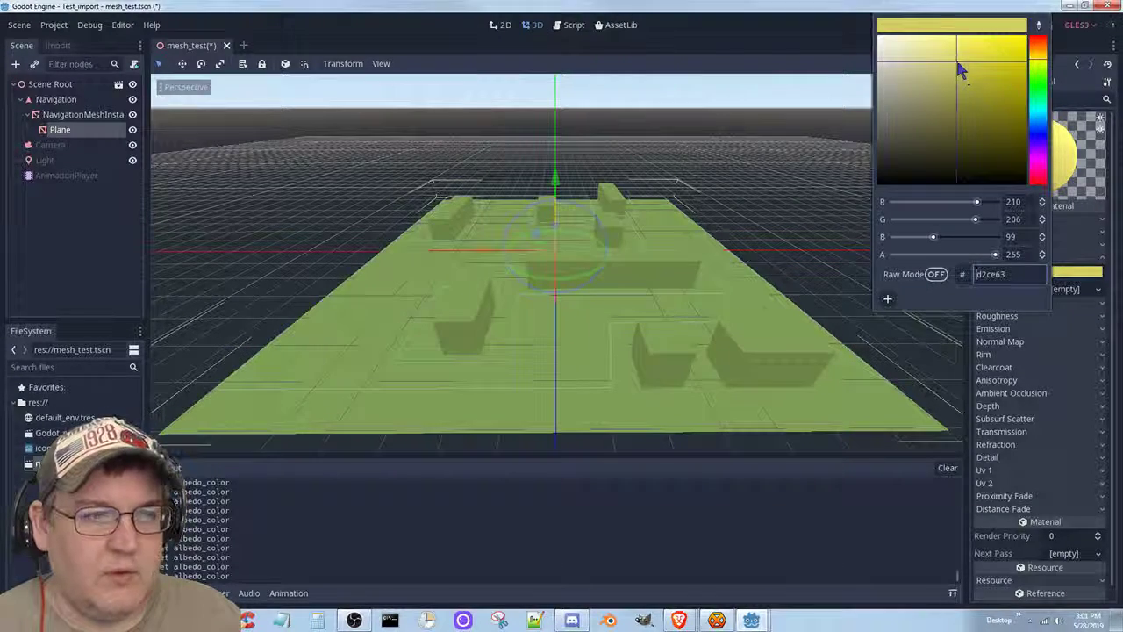
pyautogui.moveTo(958, 64); pyautogui.dragTo(965, 56)
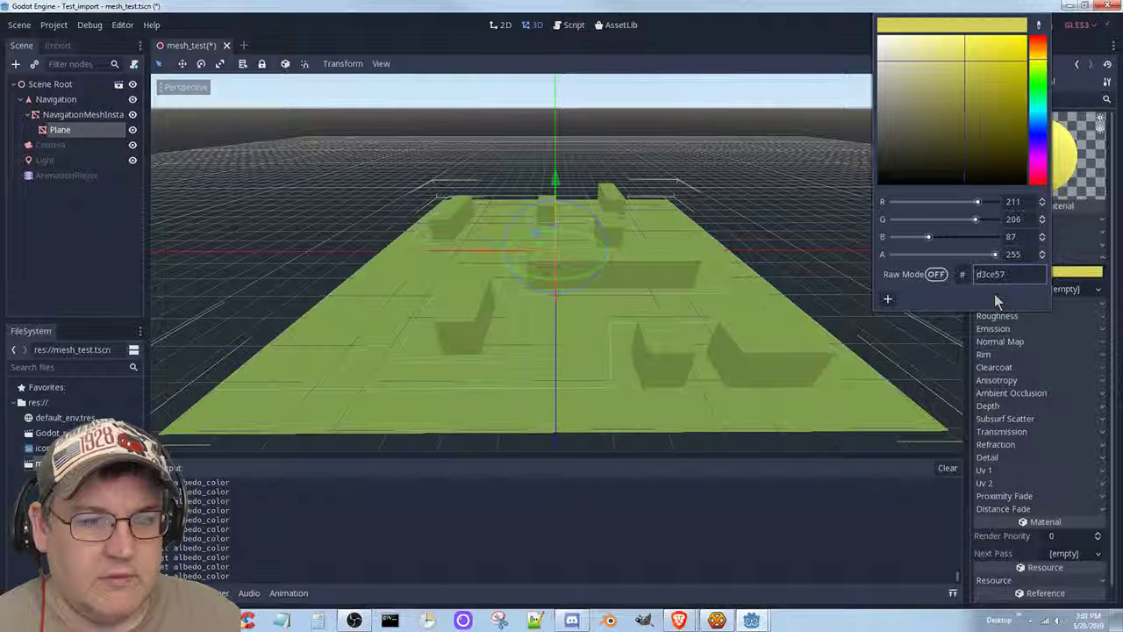
pyautogui.click(982, 348)
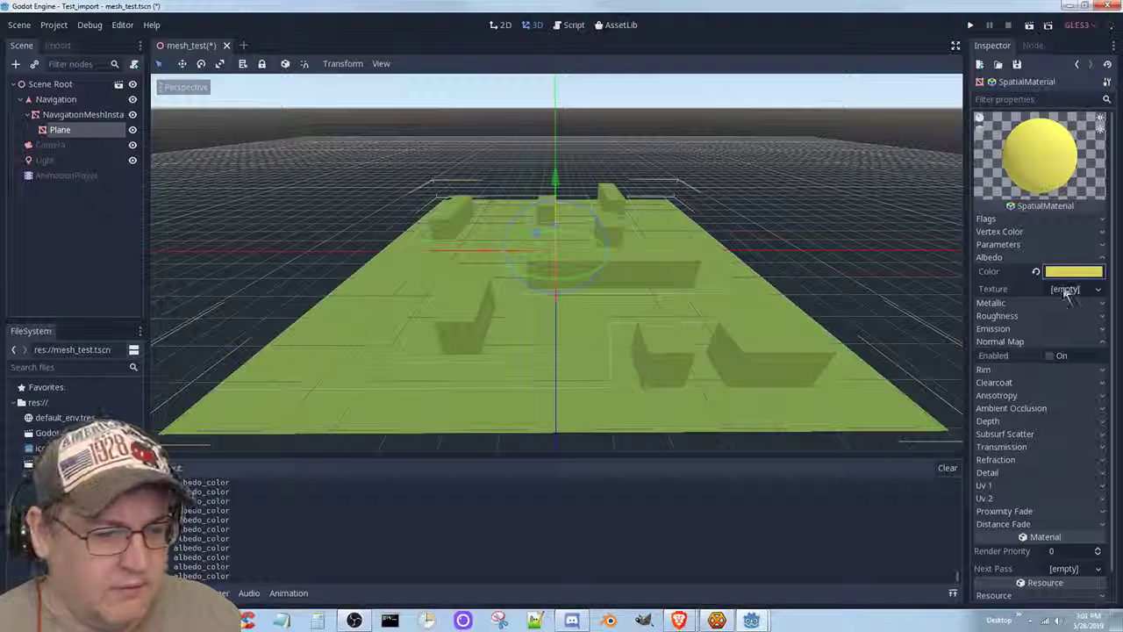
pyautogui.hotkey('ctrl', 's')
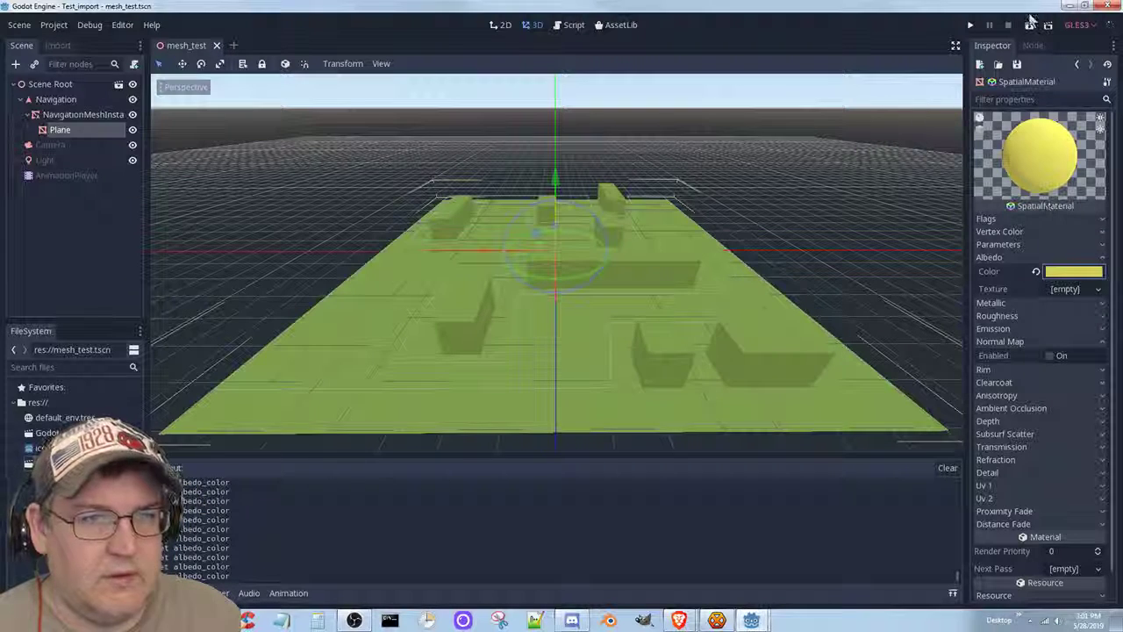
pyautogui.click(1030, 27)
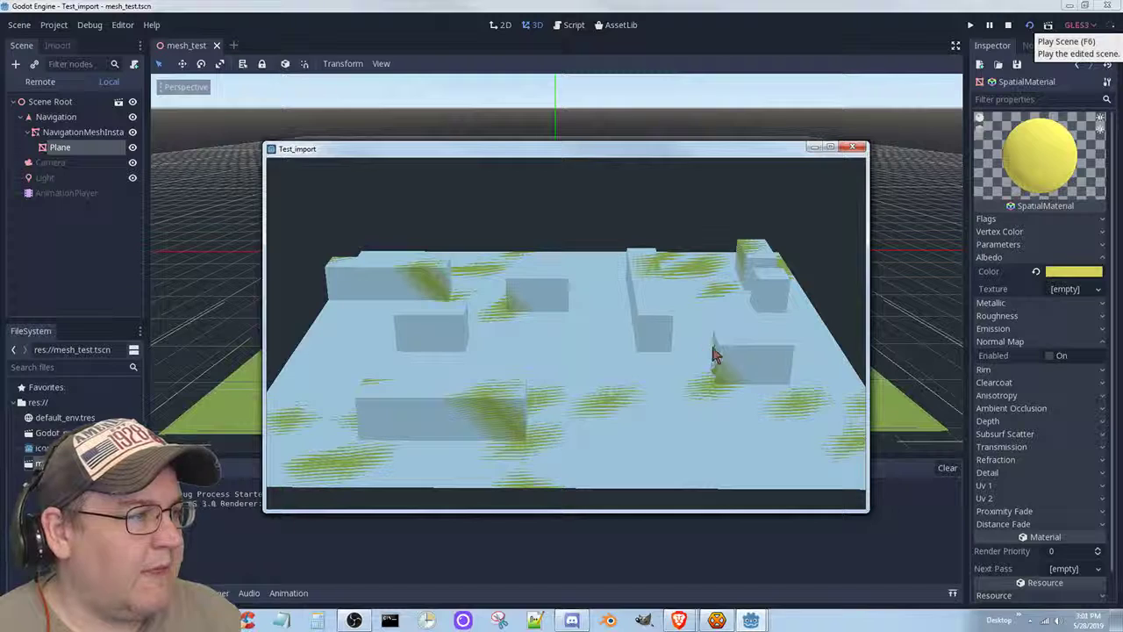
pyautogui.click(853, 147)
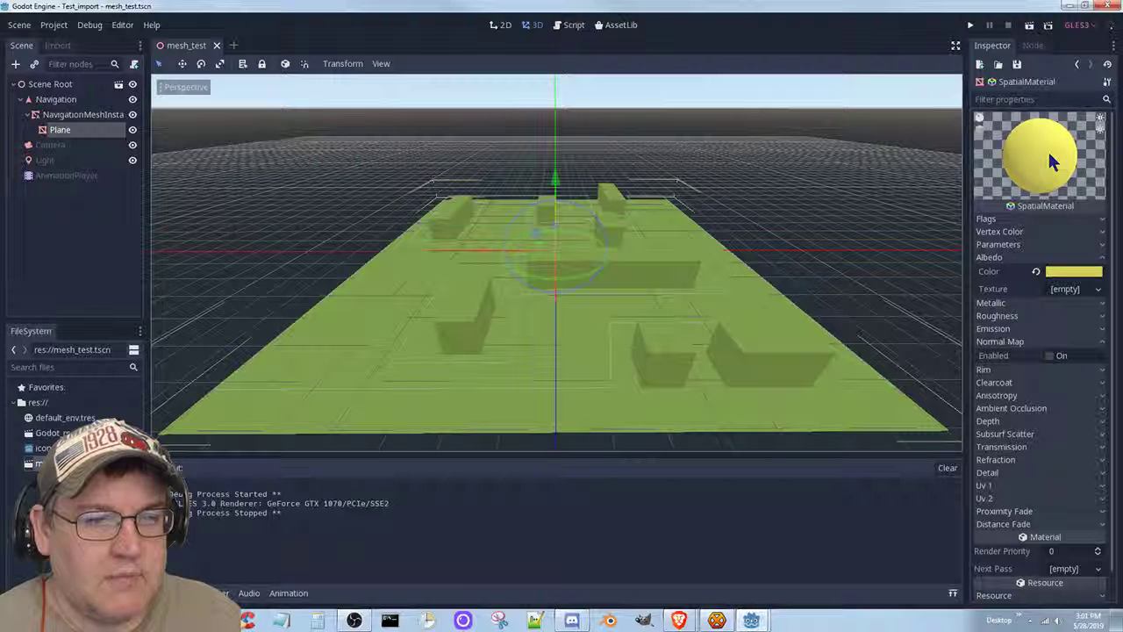
# Darken the Albedo colour to olive a99a46 and save the mesh_test scene.
pyautogui.click(1065, 277)
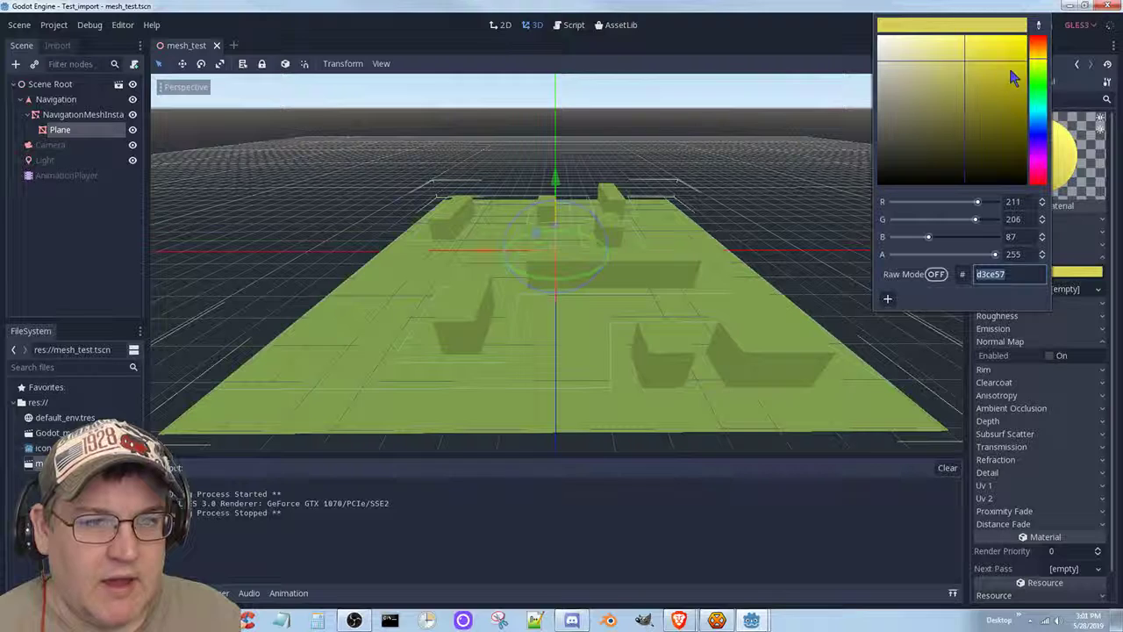
pyautogui.moveTo(969, 63); pyautogui.dragTo(1039, 60)
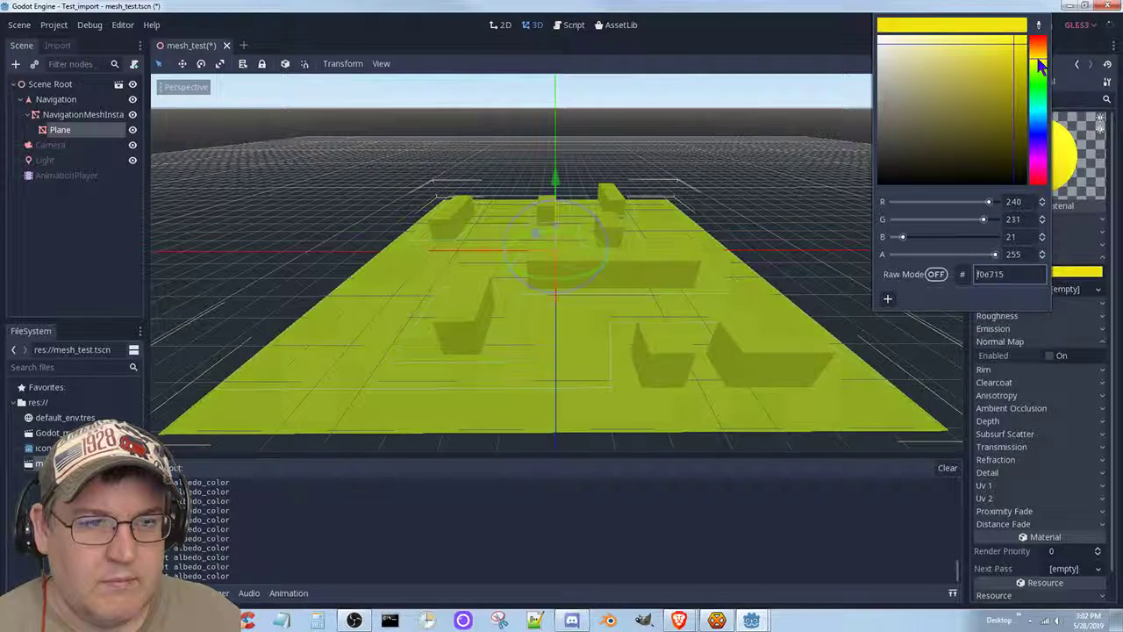
pyautogui.click(1039, 66)
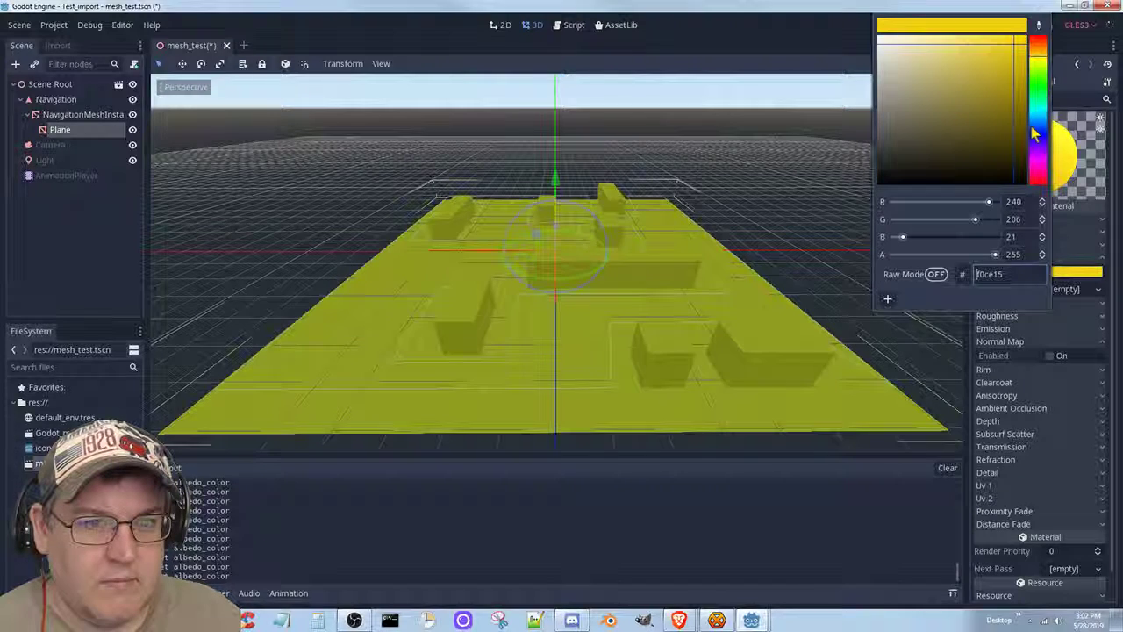
pyautogui.click(973, 101)
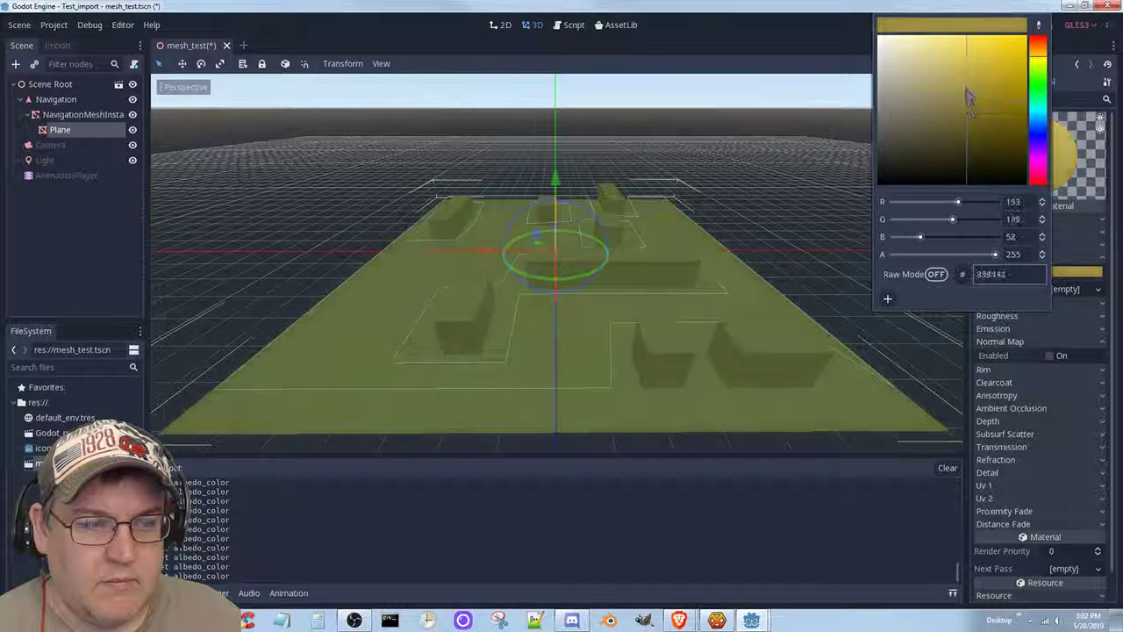
pyautogui.click(967, 87)
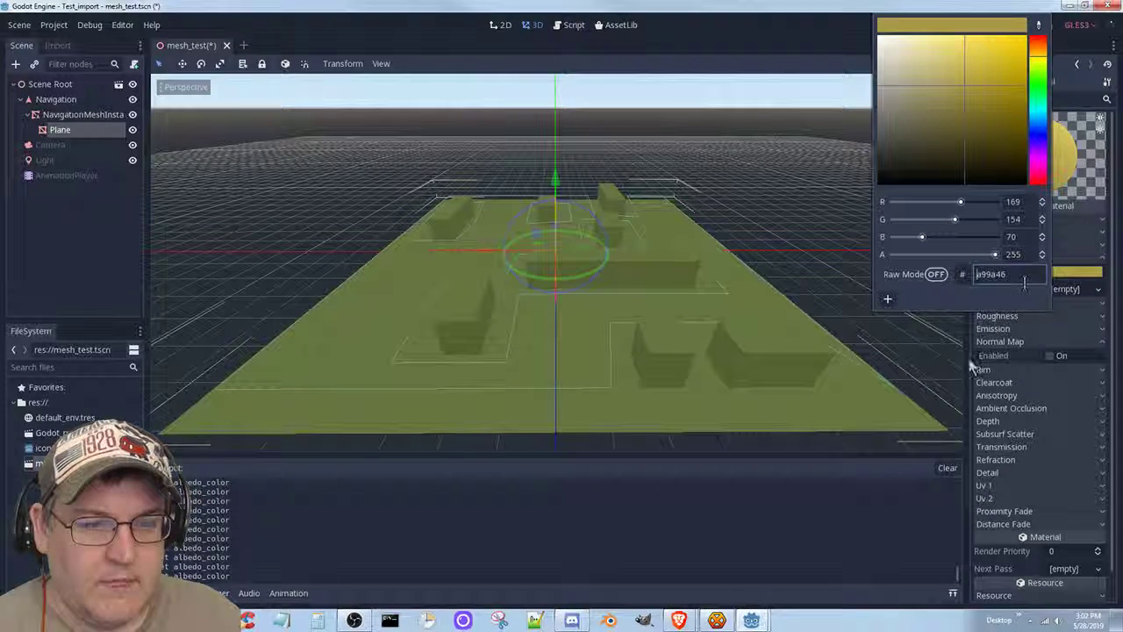
pyautogui.click(1095, 55)
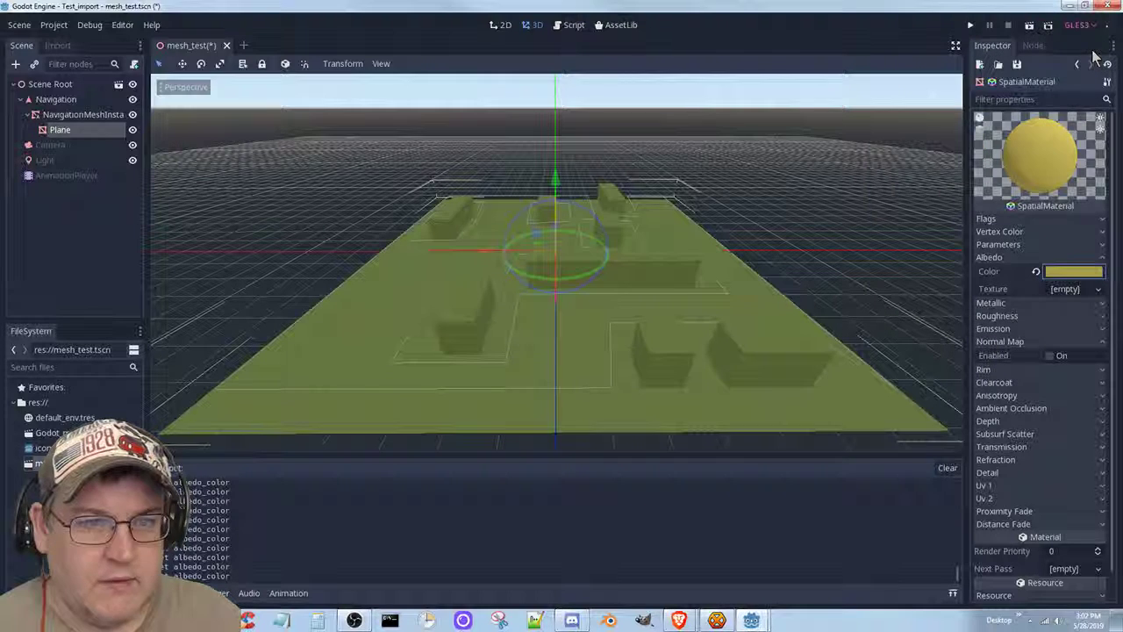
pyautogui.hotkey('ctrl', 's')
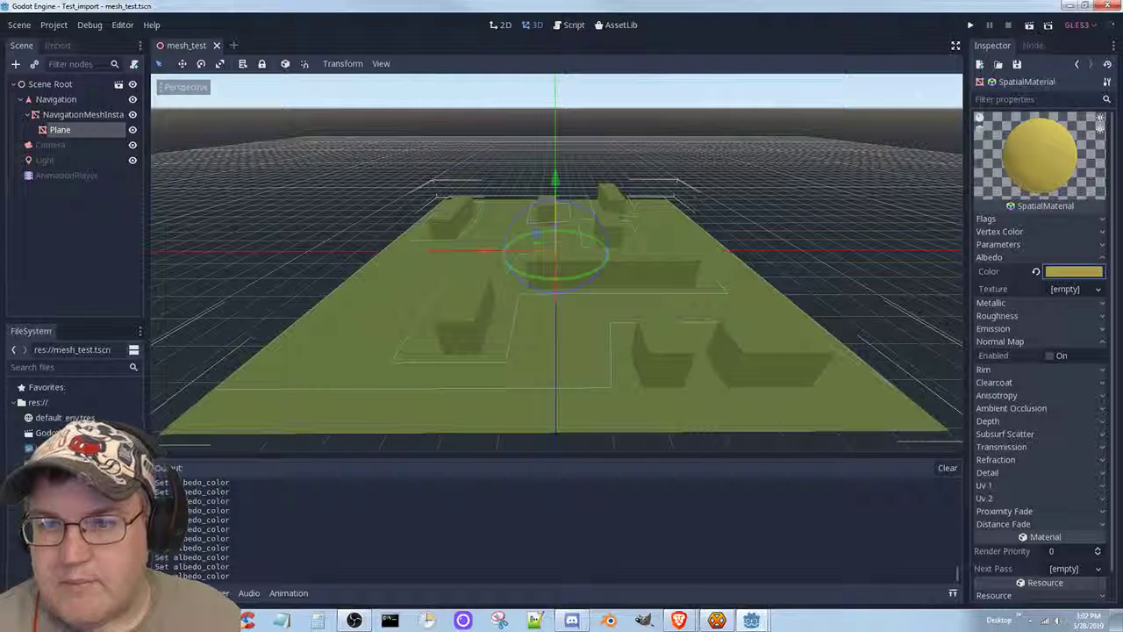